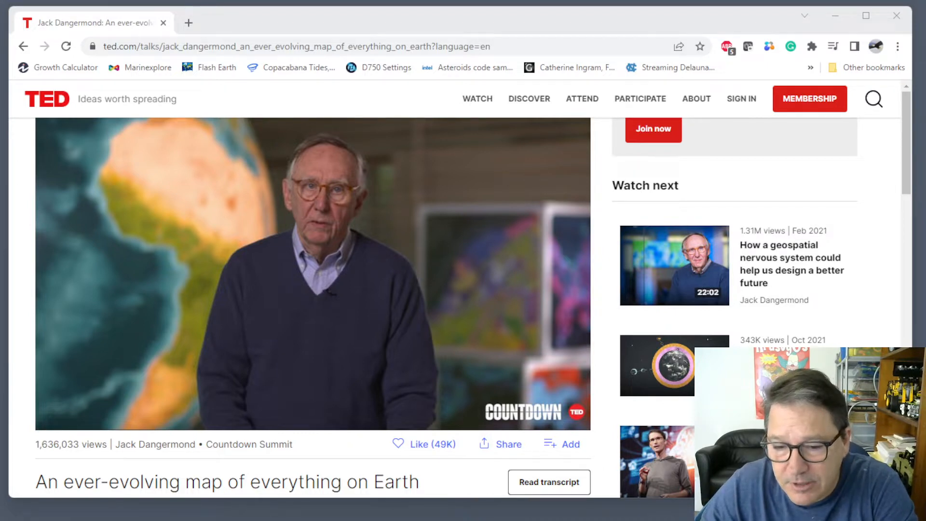
# Switch from the TED page to ProRaster Premium and reposition its window on the desktop
pyautogui.hotkey('alt', 'Tab')
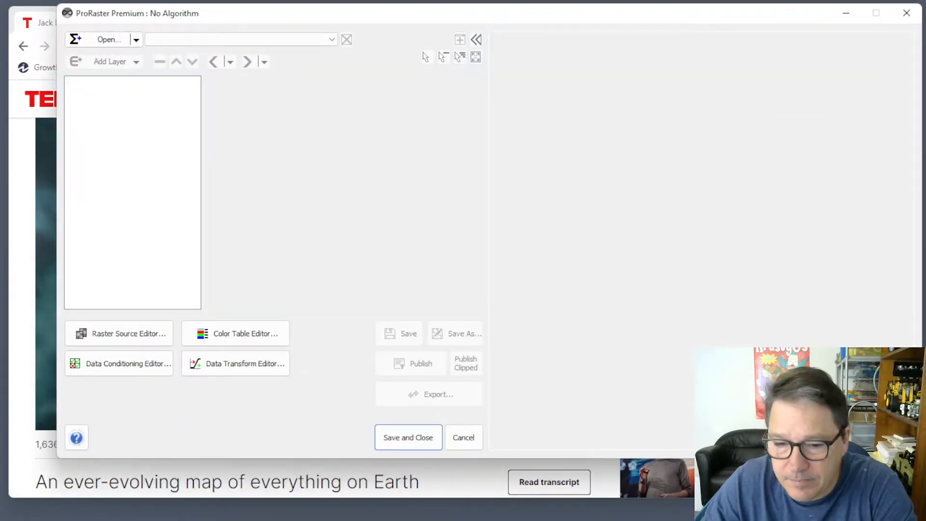
pyautogui.hotkey('alt', 'Tab')
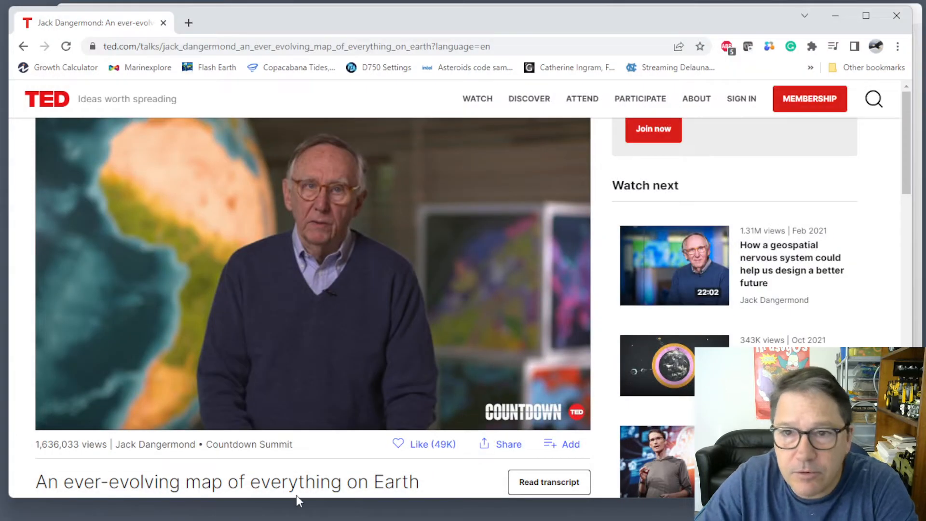
pyautogui.hotkey('alt', 'Tab')
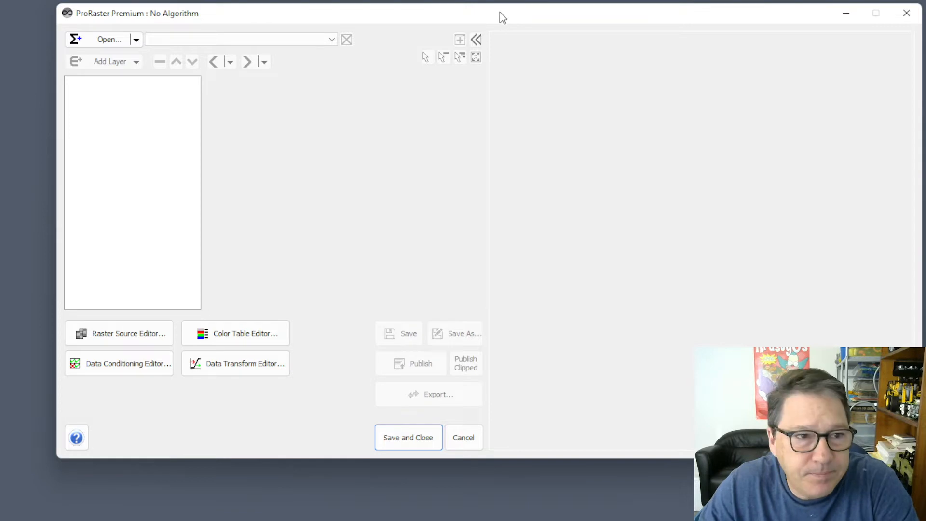
pyautogui.moveTo(500, 13); pyautogui.dragTo(455, 19)
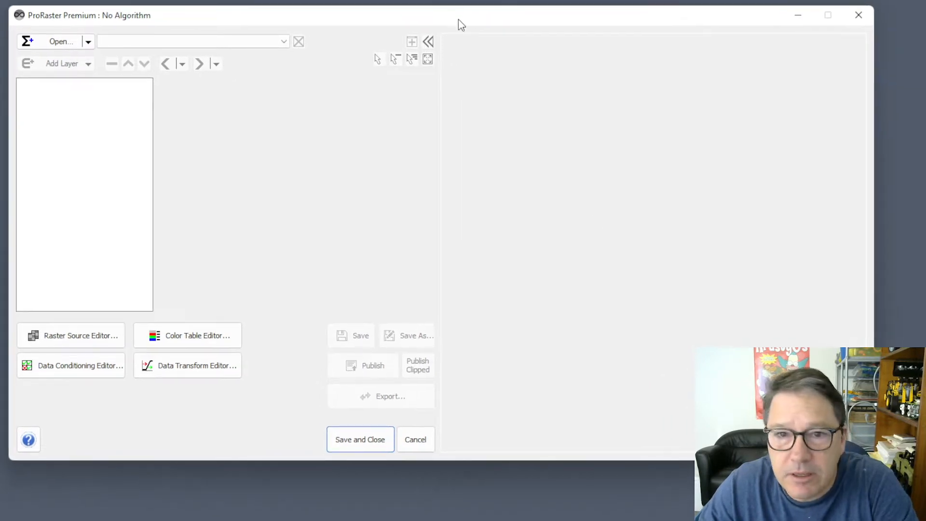
# Create a new algorithm for the WorldCover/Global raster source
pyautogui.click(89, 43)
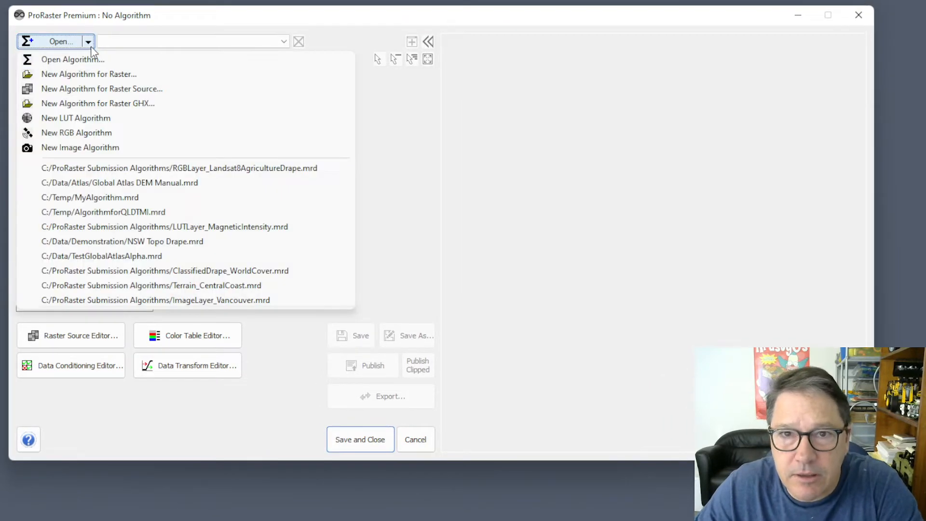
pyautogui.click(98, 89)
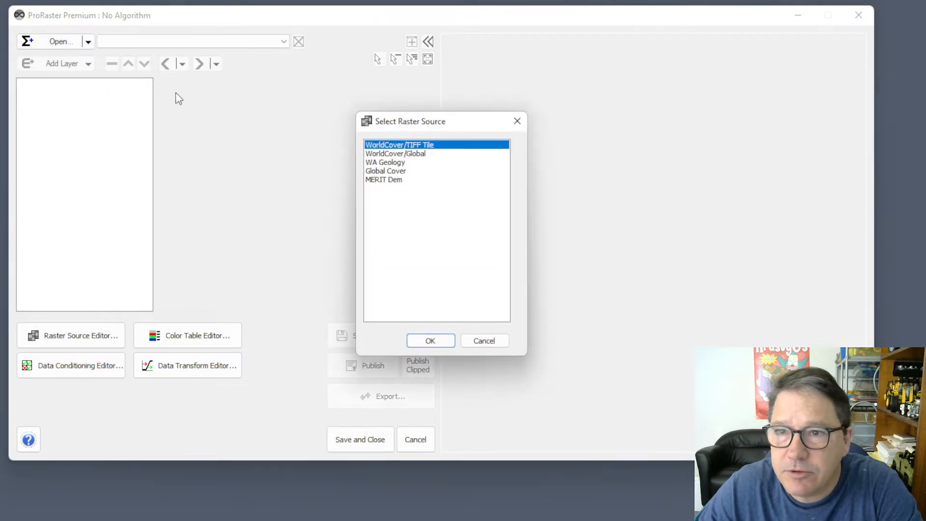
pyautogui.click(418, 154)
pyautogui.click(439, 342)
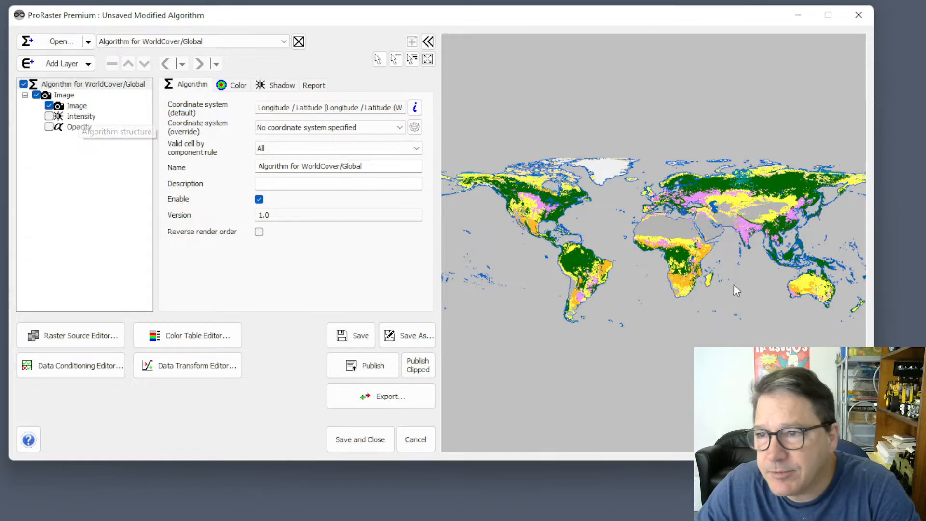
# Examine the land cover along Australia's southeast coast up close, and view the Image component's source settings
pyautogui.scroll(5, 828, 294)
pyautogui.scroll(10, 828, 294)
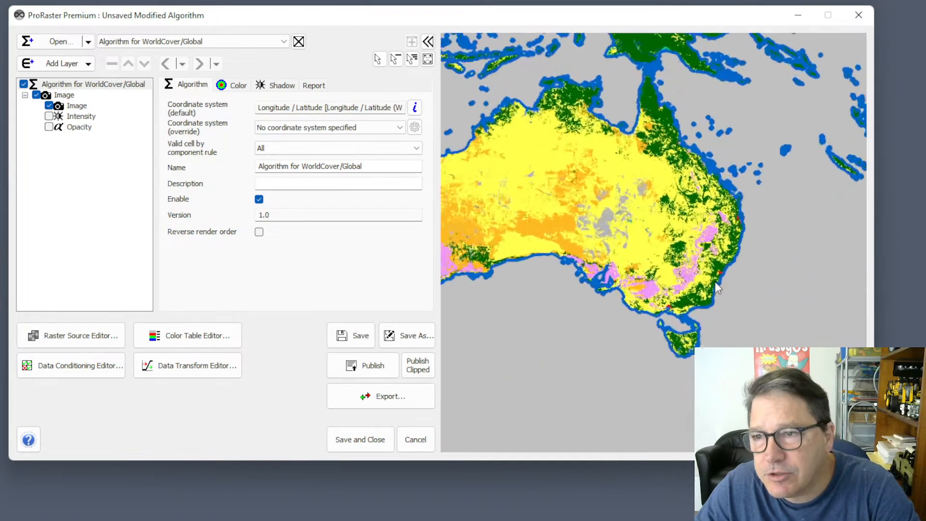
pyautogui.scroll(8, 627, 216)
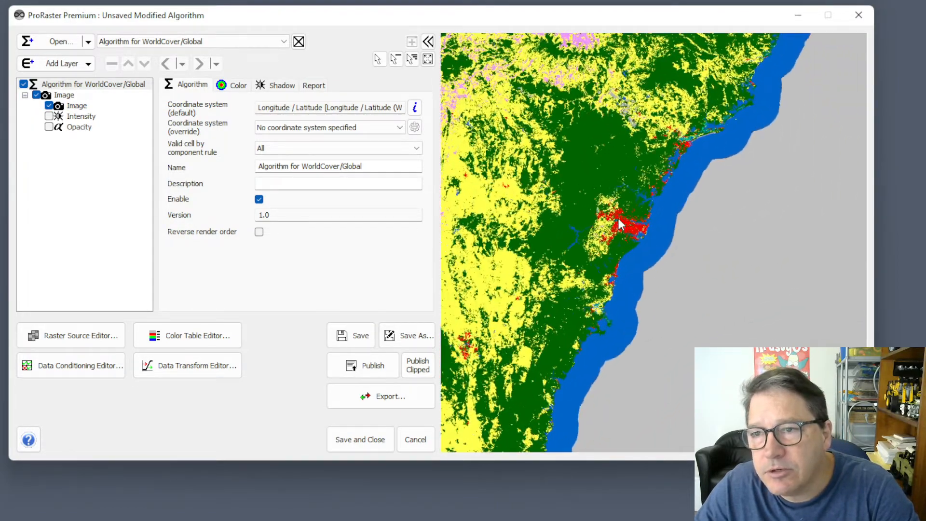
pyautogui.moveTo(652, 244); pyautogui.dragTo(734, 250)
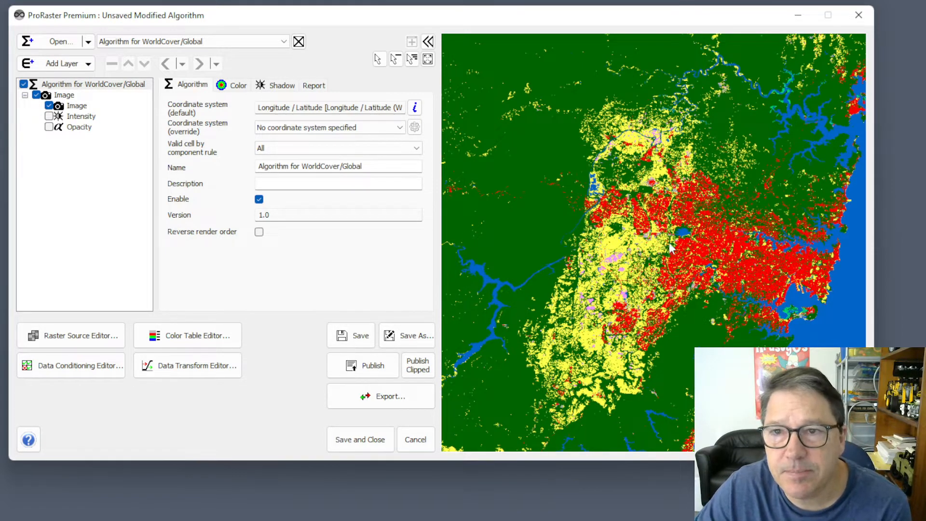
pyautogui.click(77, 106)
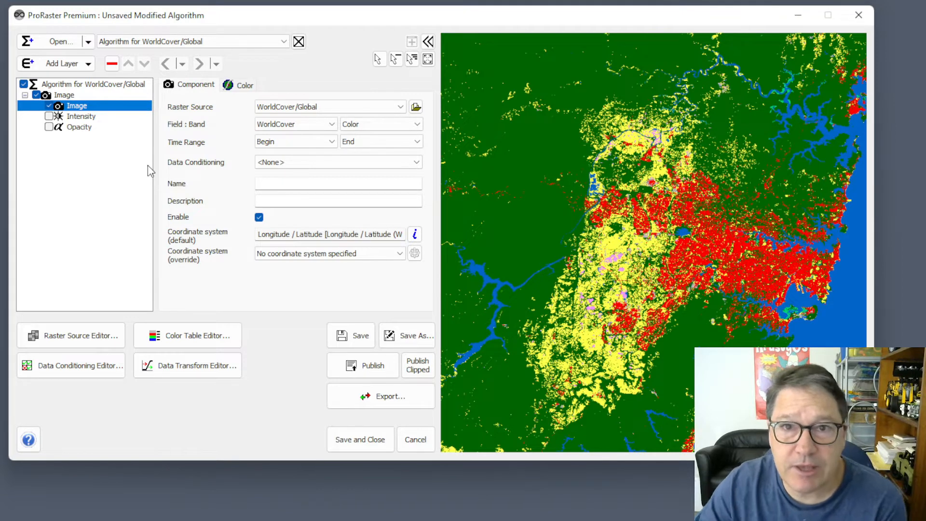
# Close the algorithm built for WorldCover/Global without adding any layer to it
pyautogui.click(65, 63)
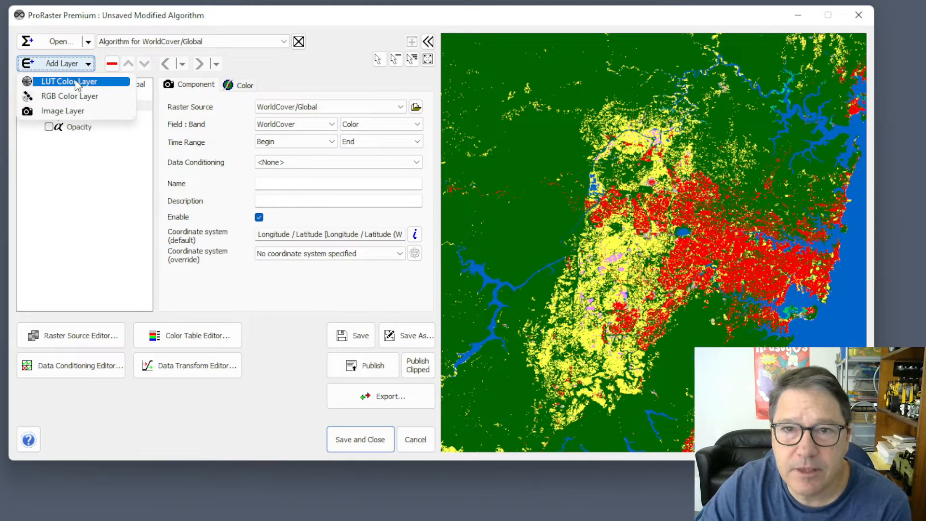
pyautogui.click(255, 64)
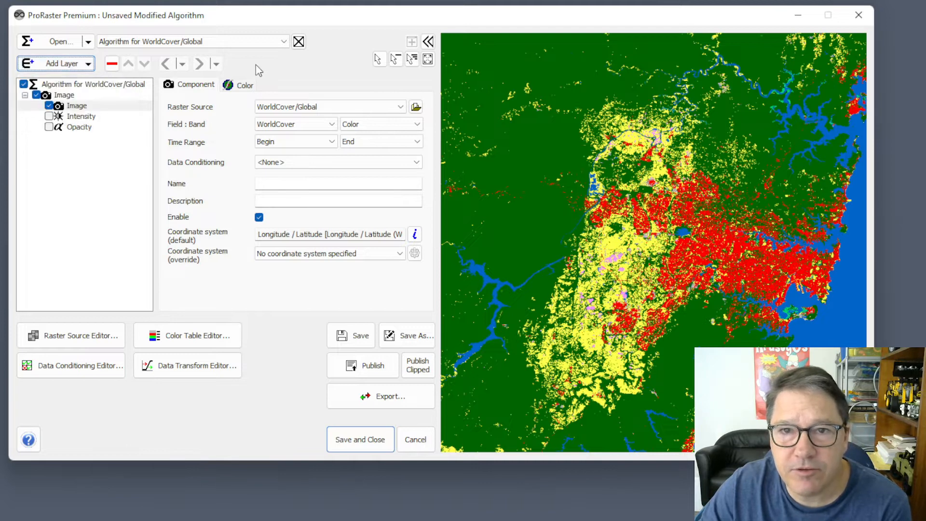
pyautogui.click(298, 41)
pyautogui.click(476, 270)
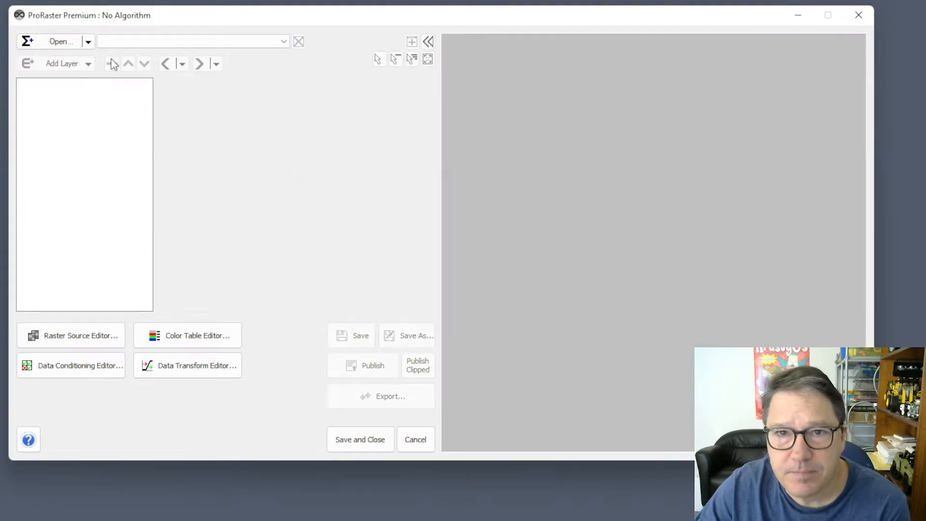
# Create a new LUT algorithm and disable its Intensity component
pyautogui.click(88, 41)
pyautogui.click(81, 119)
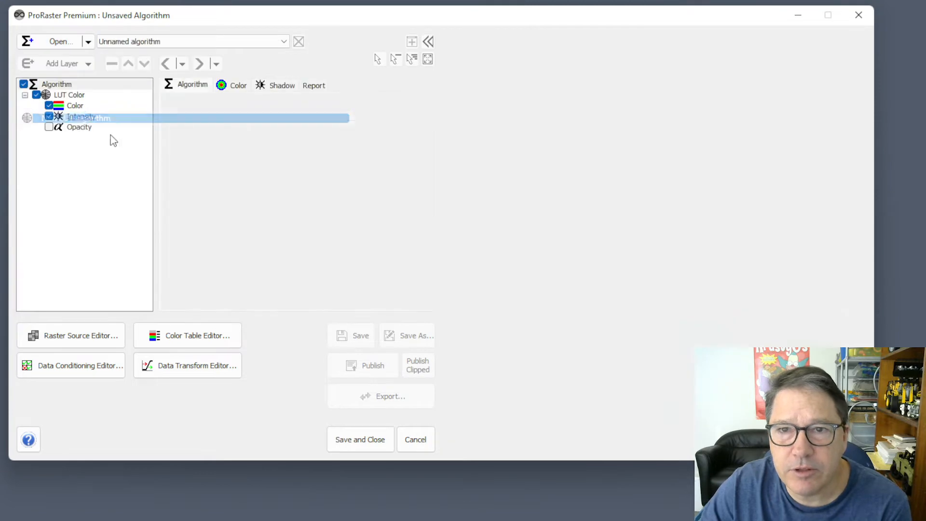
pyautogui.click(49, 116)
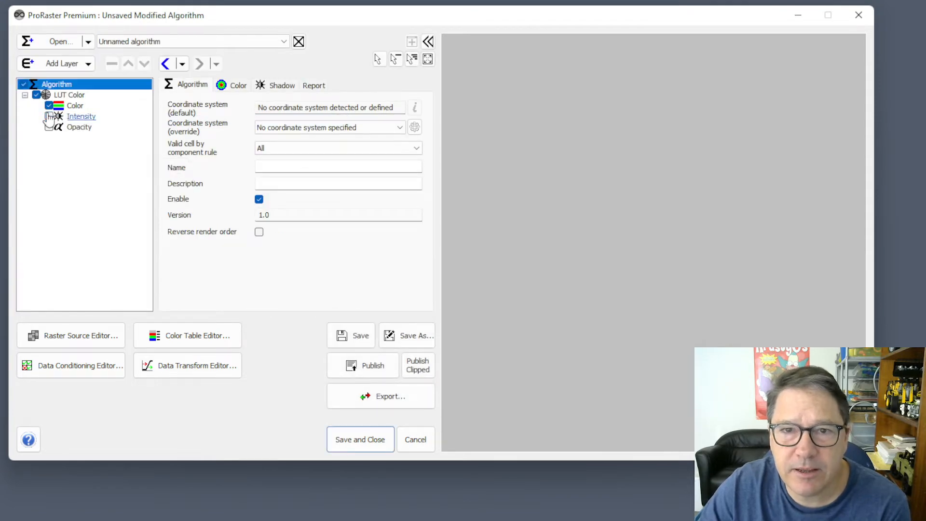
# Assign the WorldCover/Global raster source to the Color component, using the WorldCover field and its Index band
pyautogui.click(75, 105)
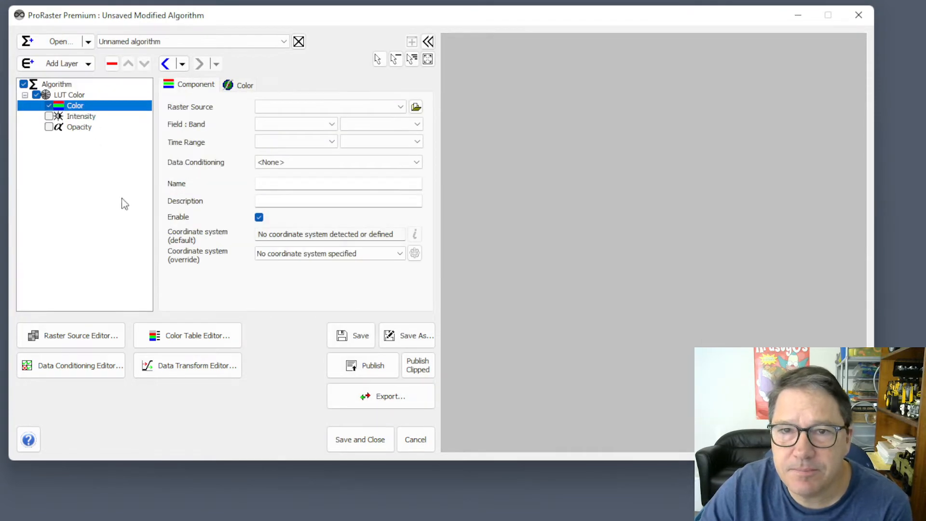
pyautogui.click(402, 107)
pyautogui.click(312, 128)
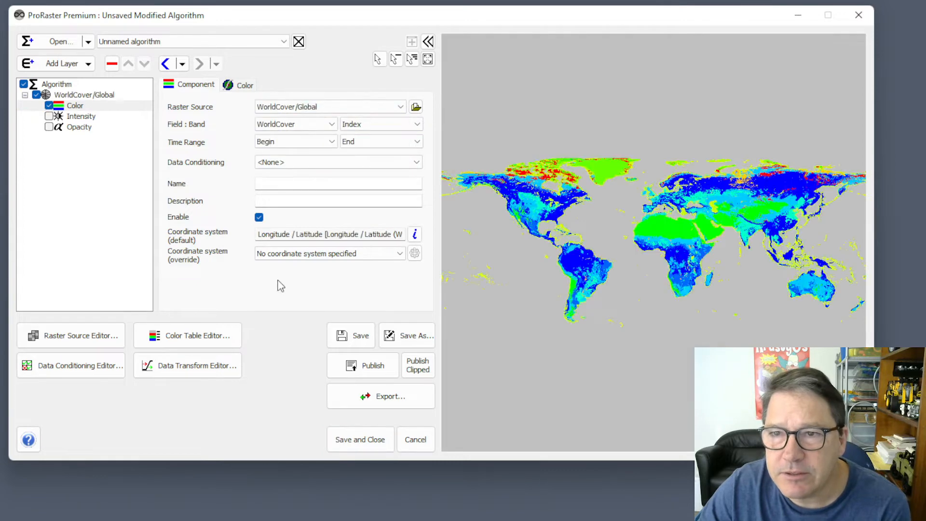
pyautogui.click(418, 125)
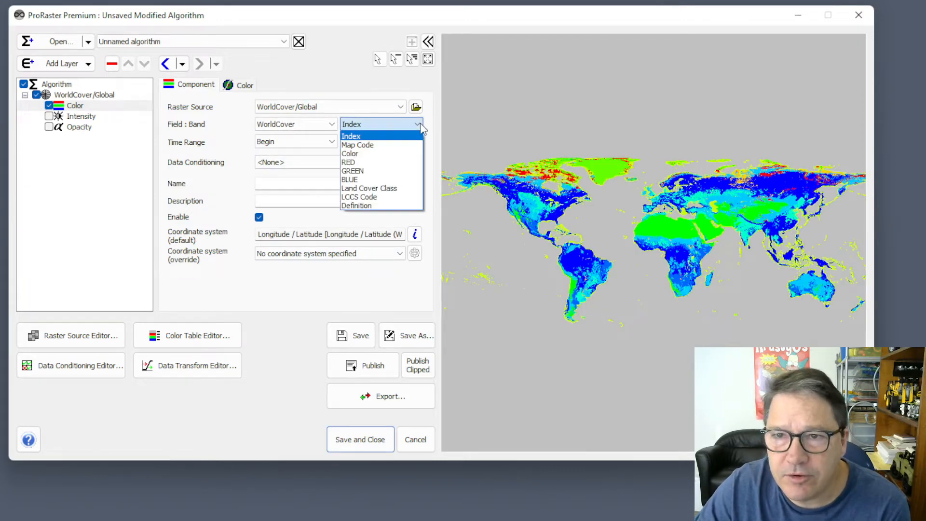
pyautogui.click(395, 136)
# Open the Color Table Editor from the Color component's color settings and list the User Defined Color Tables
pyautogui.click(245, 86)
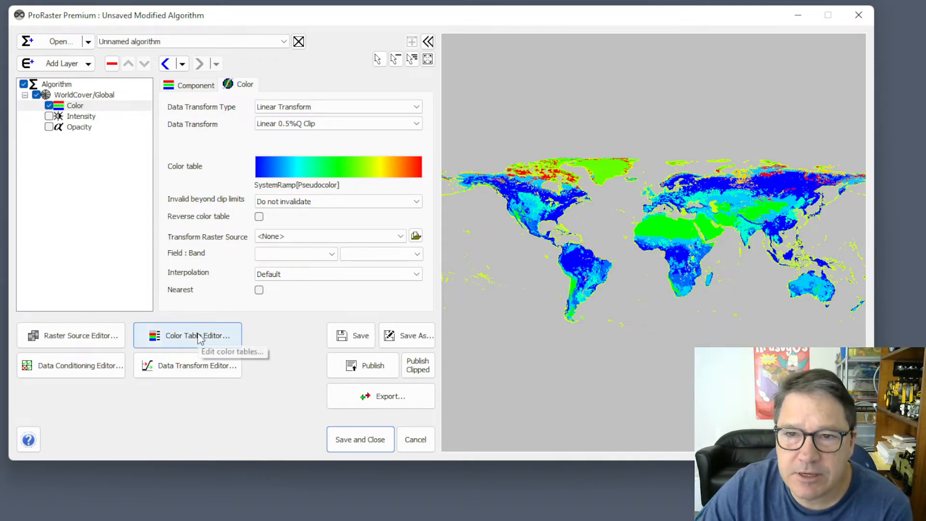
pyautogui.click(206, 345)
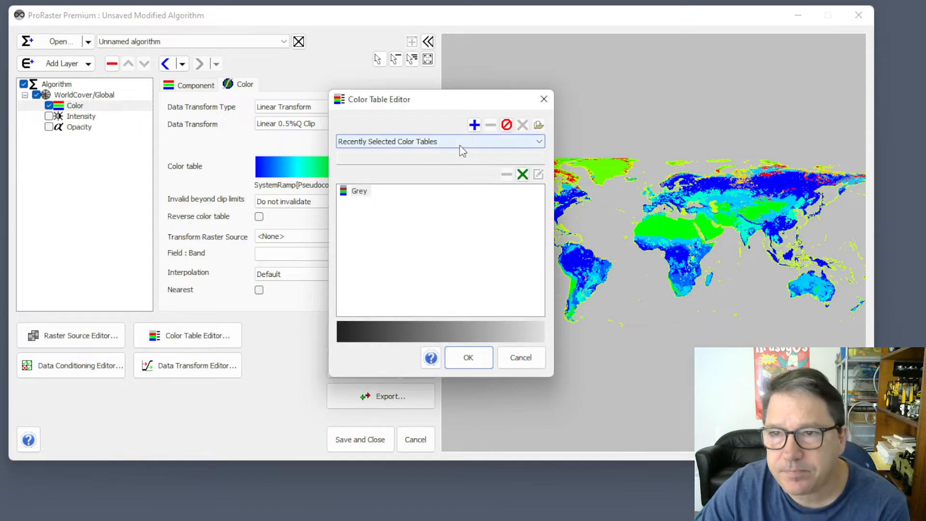
pyautogui.click(464, 141)
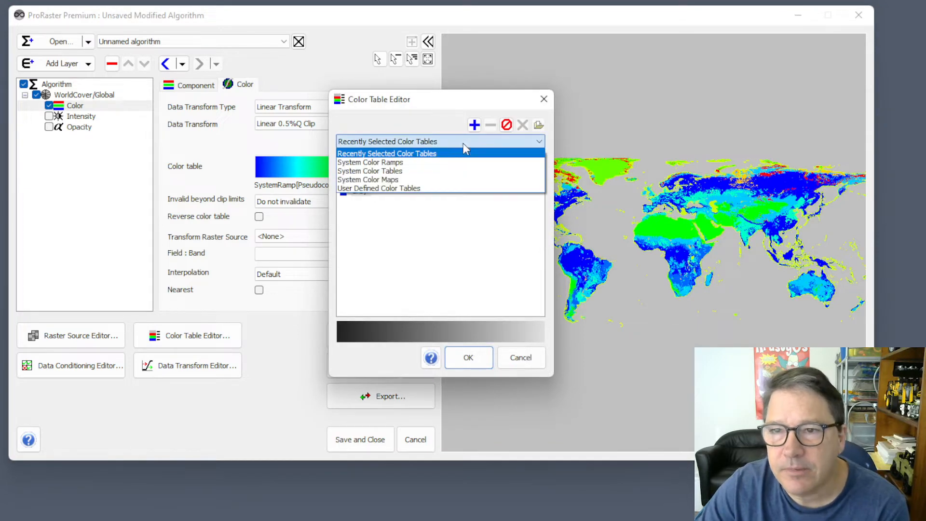
pyautogui.click(393, 189)
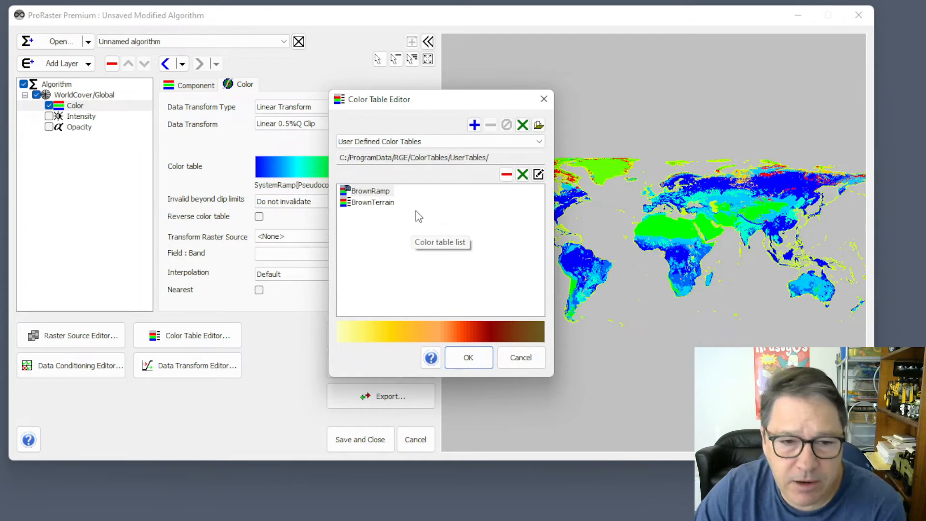
# Generate a classified-raster color table named WorldCover from the WorldCover field of the WorldCover/Global raster source
pyautogui.click(539, 126)
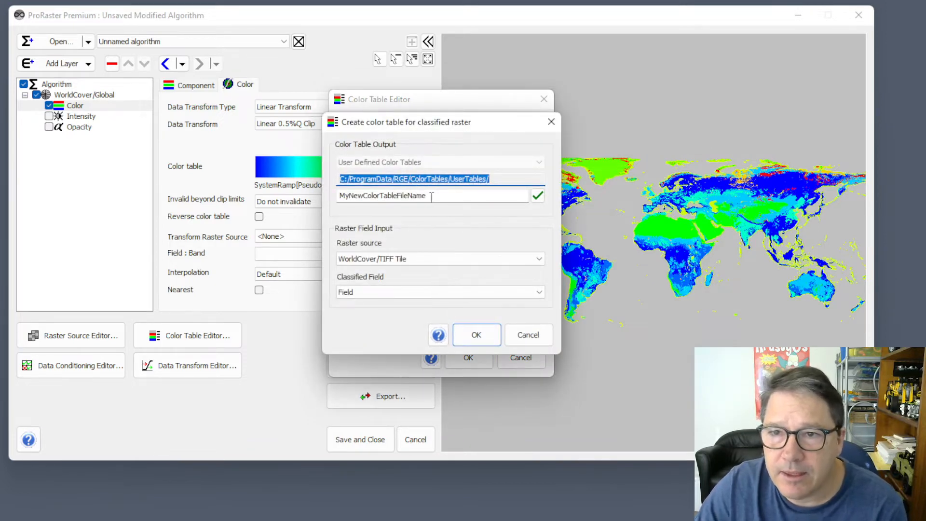
pyautogui.press('Tab')
pyautogui.write('Wo')
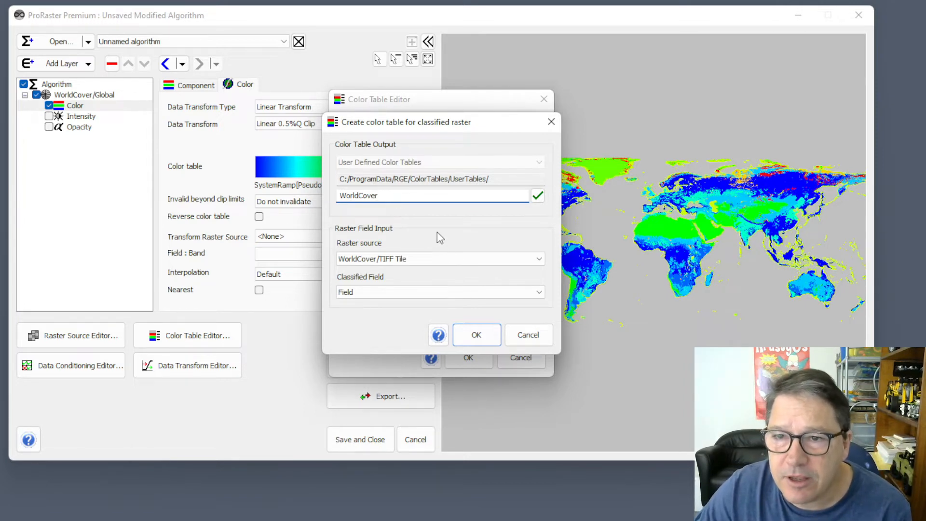
pyautogui.click(427, 259)
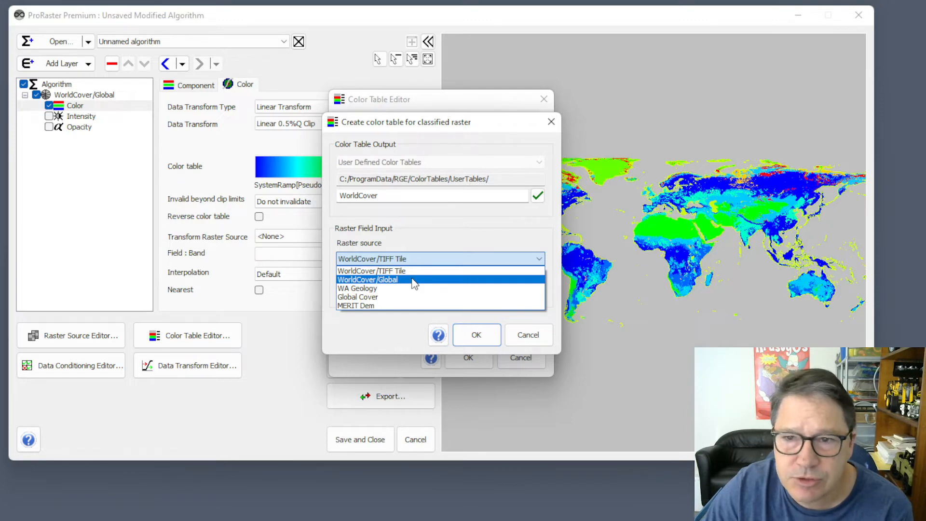
pyautogui.click(412, 280)
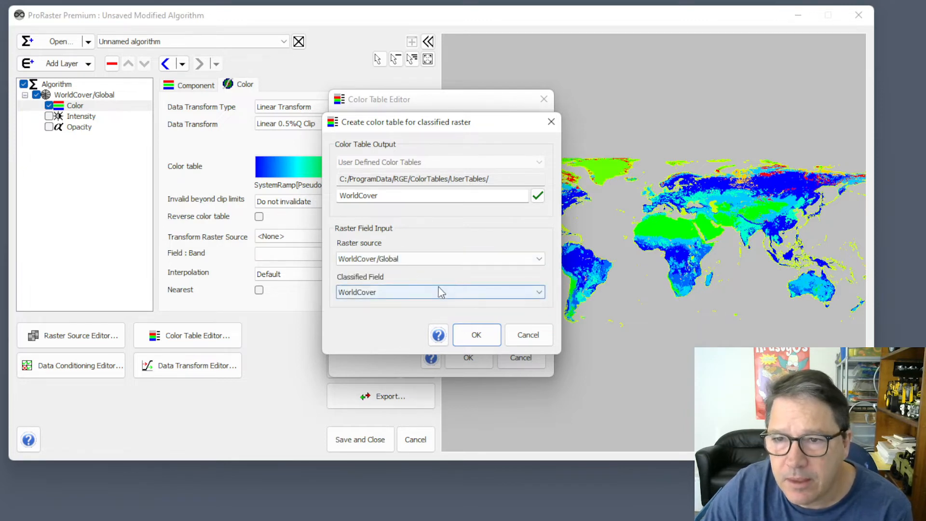
pyautogui.click(431, 293)
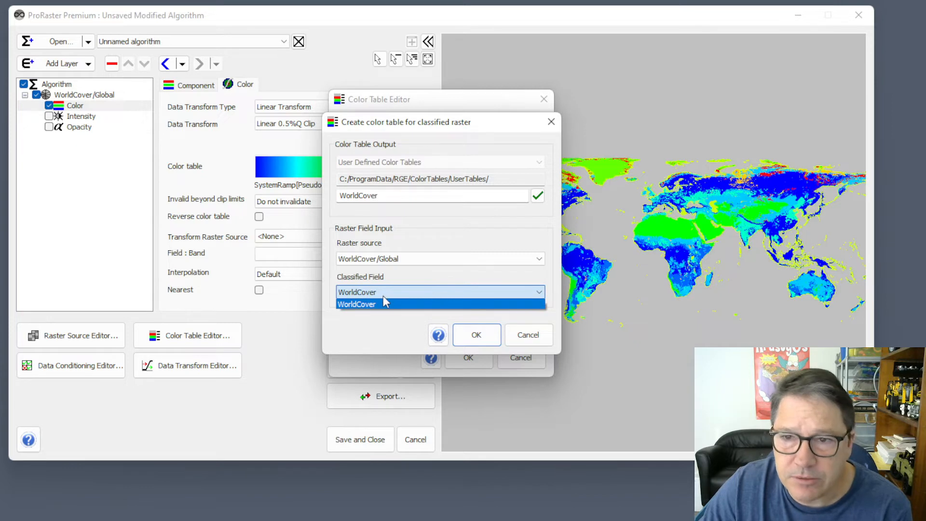
pyautogui.click(397, 304)
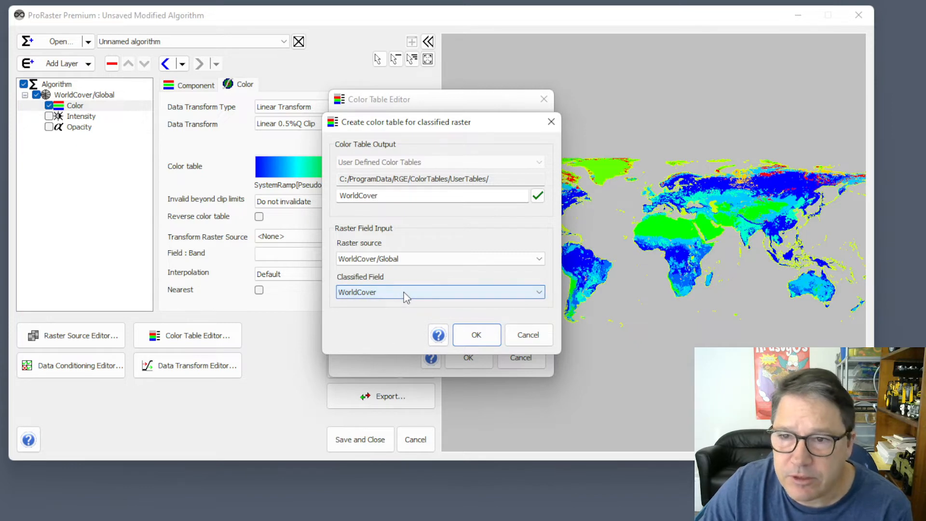
pyautogui.click(476, 337)
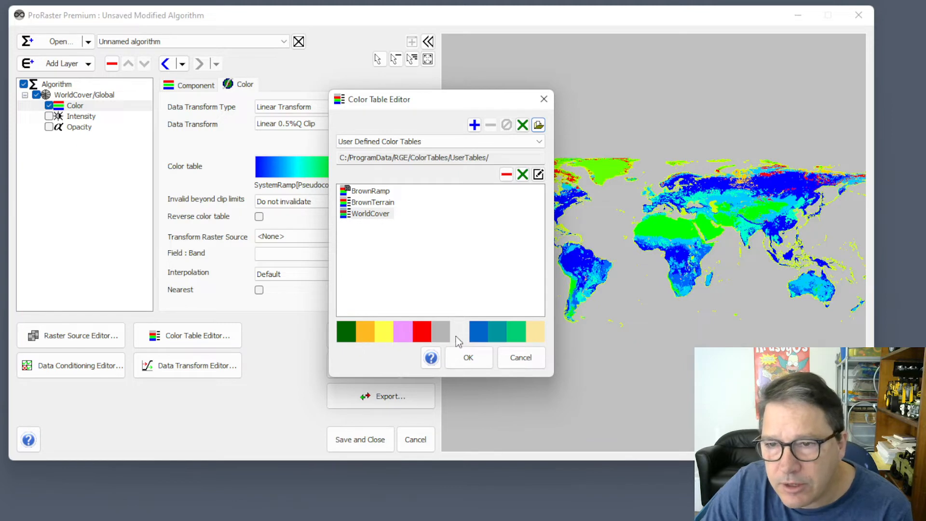
# Inspect the colors, data values and labels of the WorldCover color table, leaving it unedited, and close the Color Table Editor
pyautogui.click(372, 215)
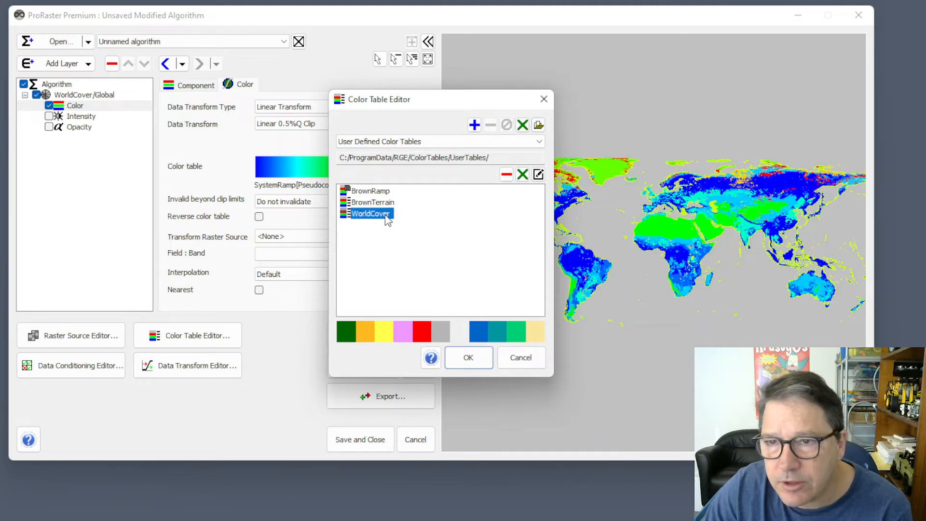
pyautogui.click(538, 174)
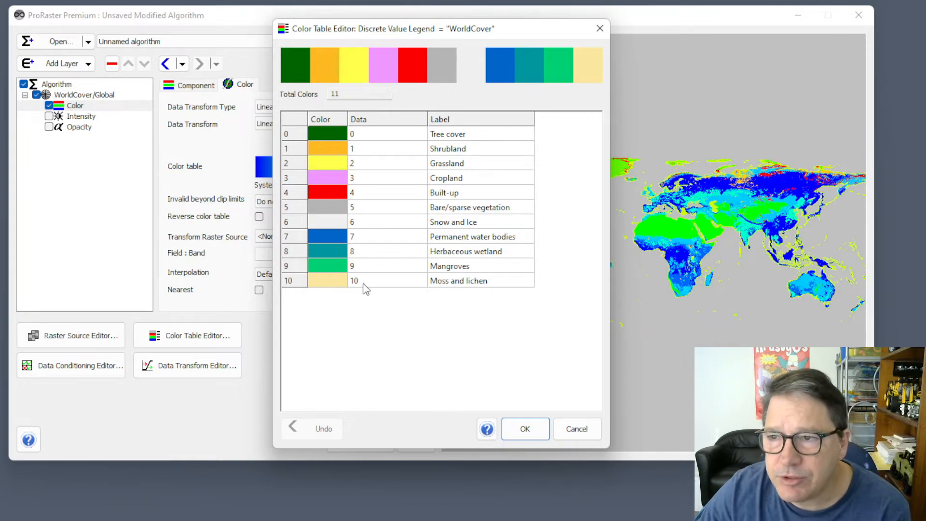
pyautogui.click(577, 429)
pyautogui.click(471, 356)
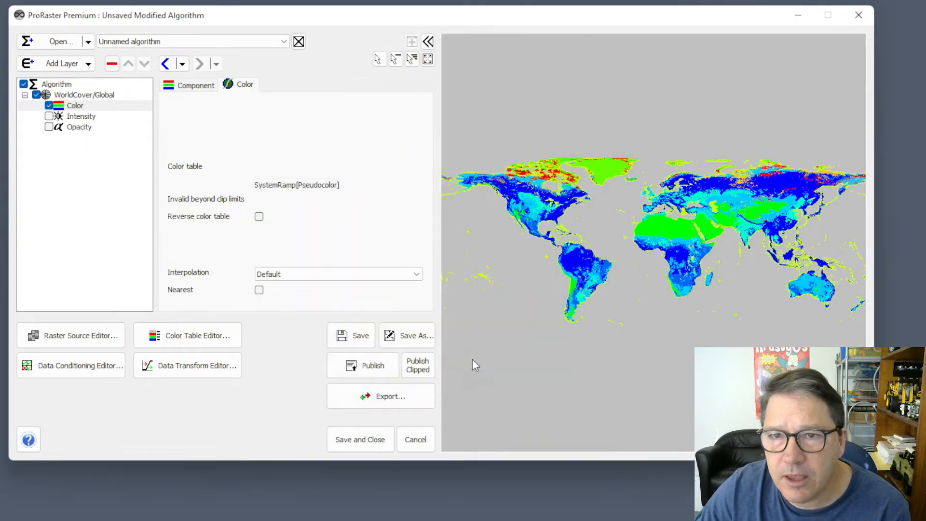
# Set the Color component's data transform type to User Defined Color Tables and its data transform to WorldCover
pyautogui.click(299, 107)
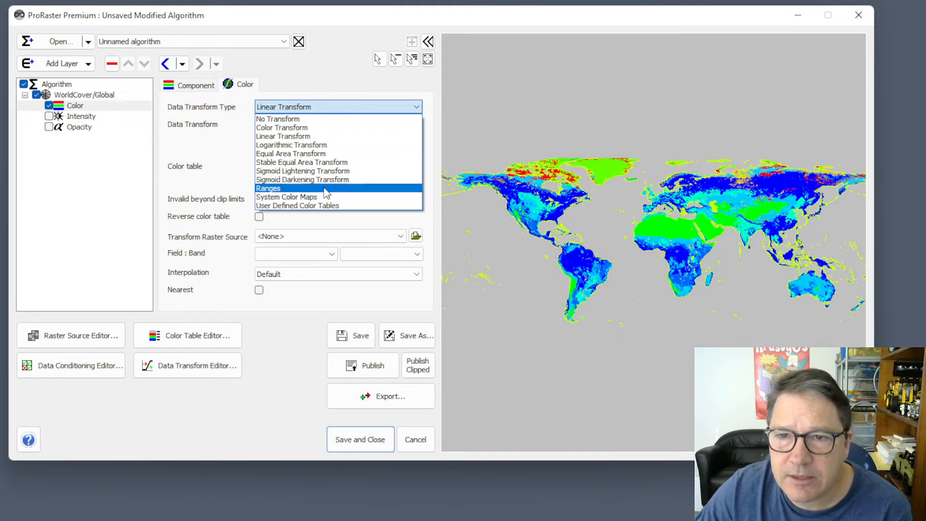
pyautogui.click(306, 206)
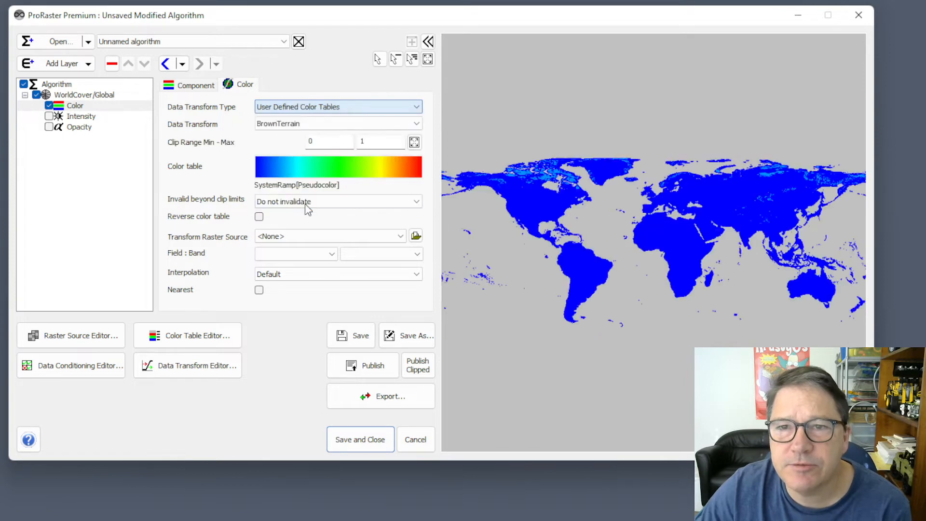
pyautogui.click(305, 123)
pyautogui.click(292, 145)
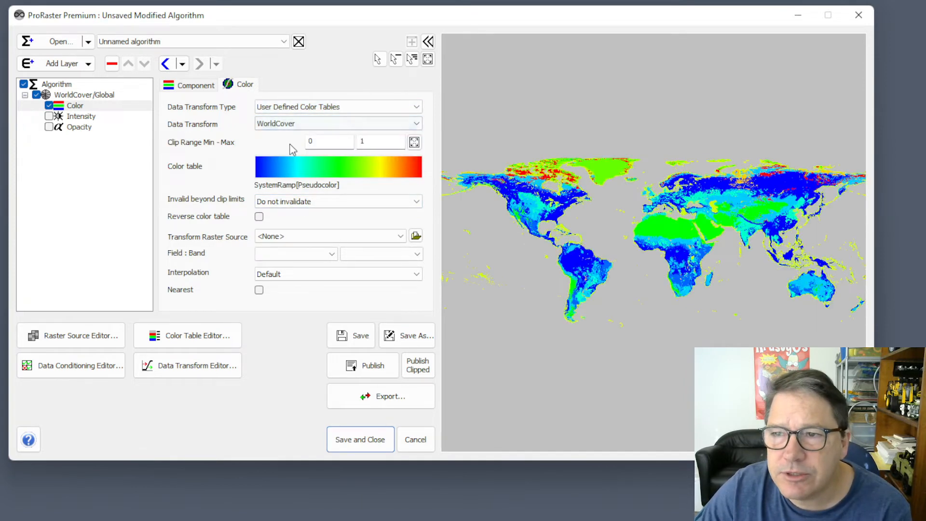
# Assign the WorldCover user color table as the Color component's color table and check the rendering around the southeast Australian coast
pyautogui.click(295, 167)
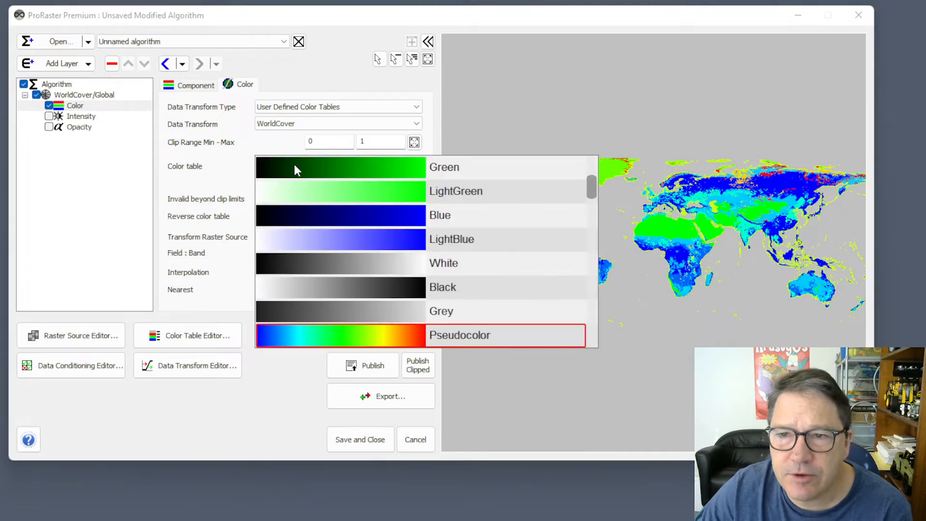
pyautogui.moveTo(592, 190); pyautogui.dragTo(577, 175)
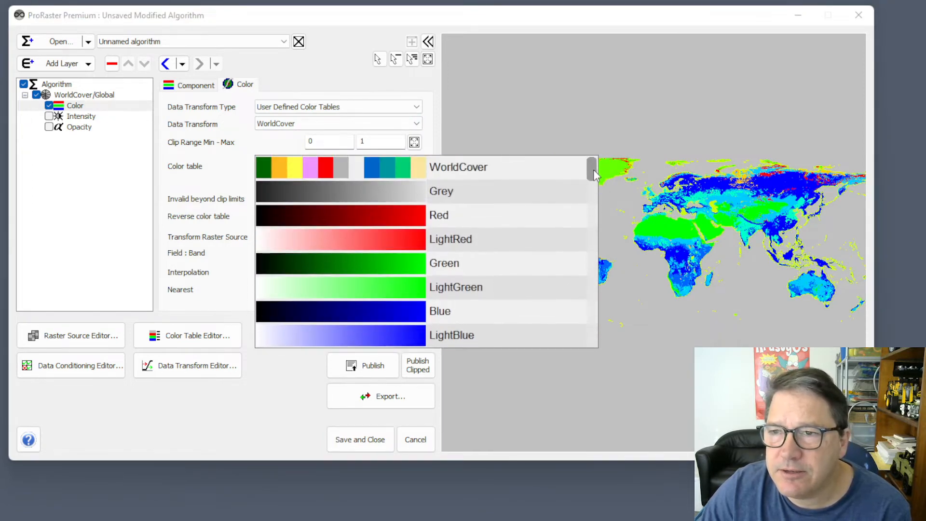
pyautogui.click(398, 169)
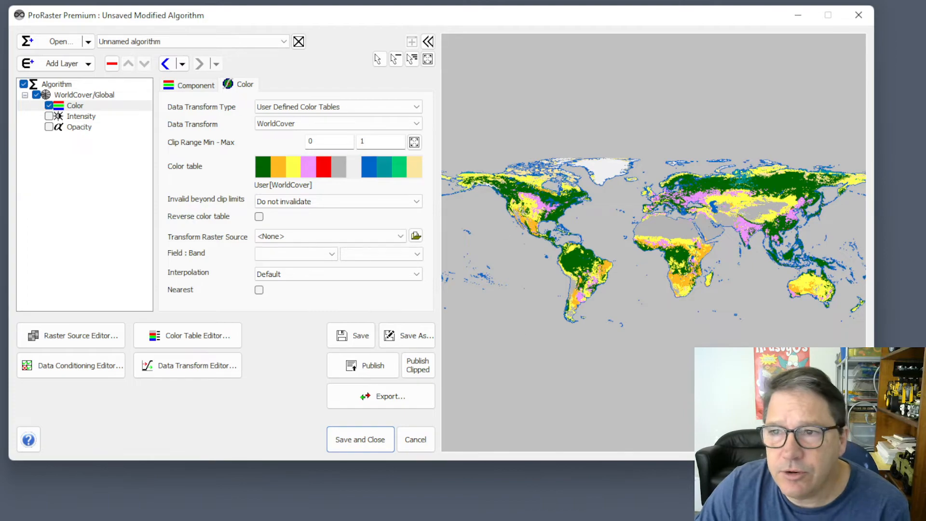
pyautogui.scroll(5, 827, 302)
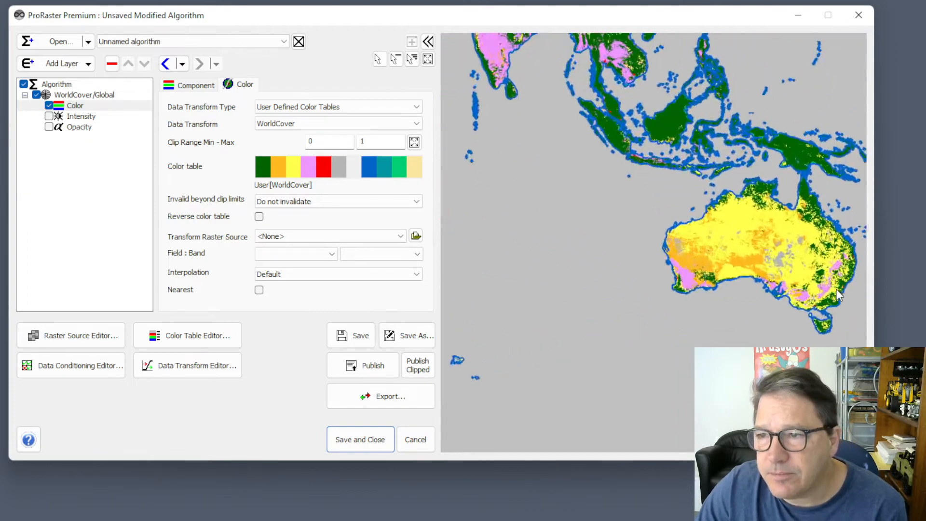
pyautogui.scroll(5, 693, 255)
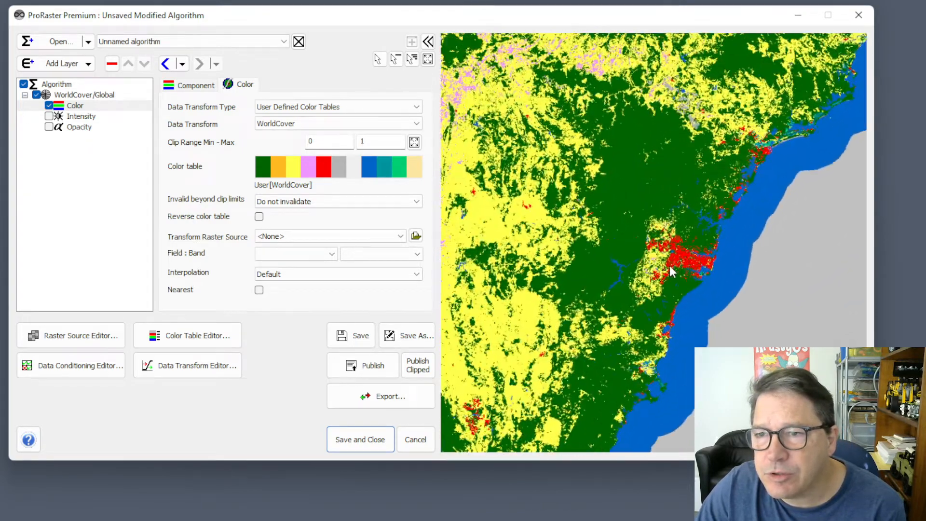
pyautogui.moveTo(679, 264); pyautogui.dragTo(743, 250)
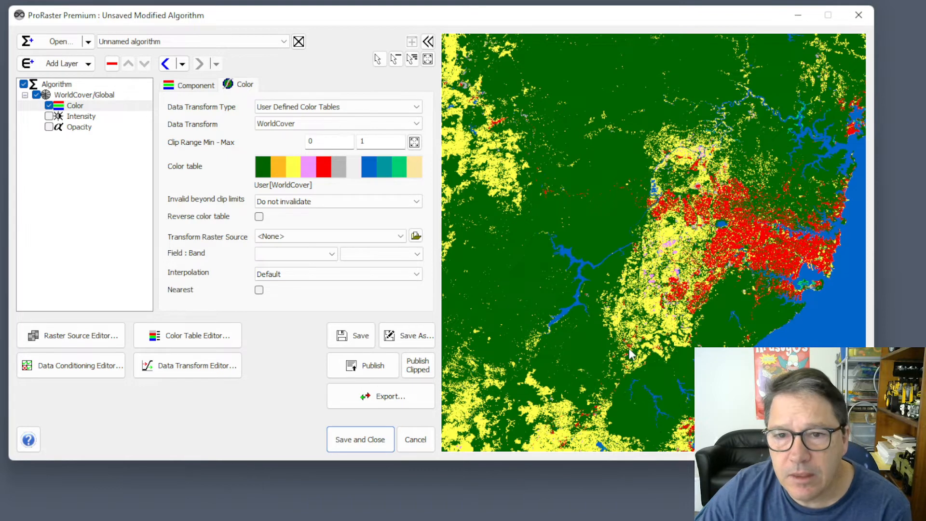
# Copy the user-defined WorldCover color table to a new color legend named WorldCover_Veg in the Color Table Editor
pyautogui.click(217, 341)
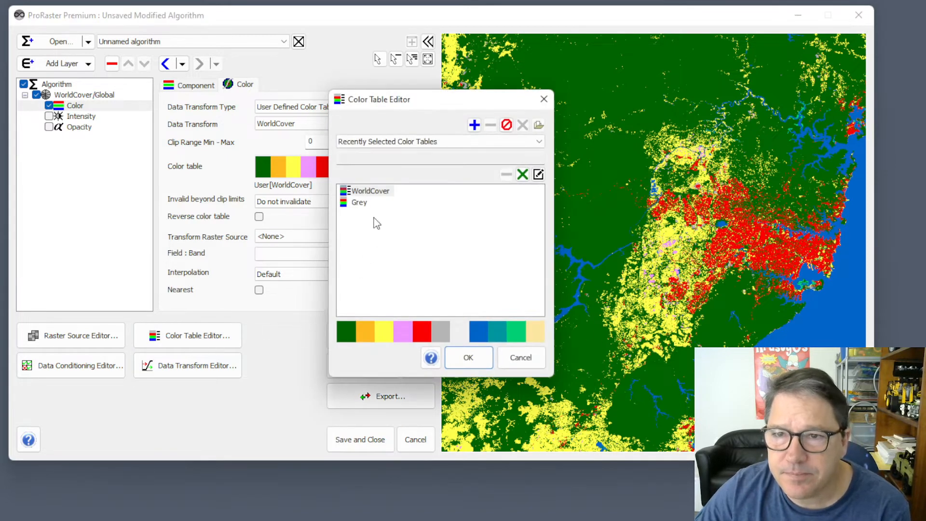
pyautogui.click(434, 141)
pyautogui.click(383, 188)
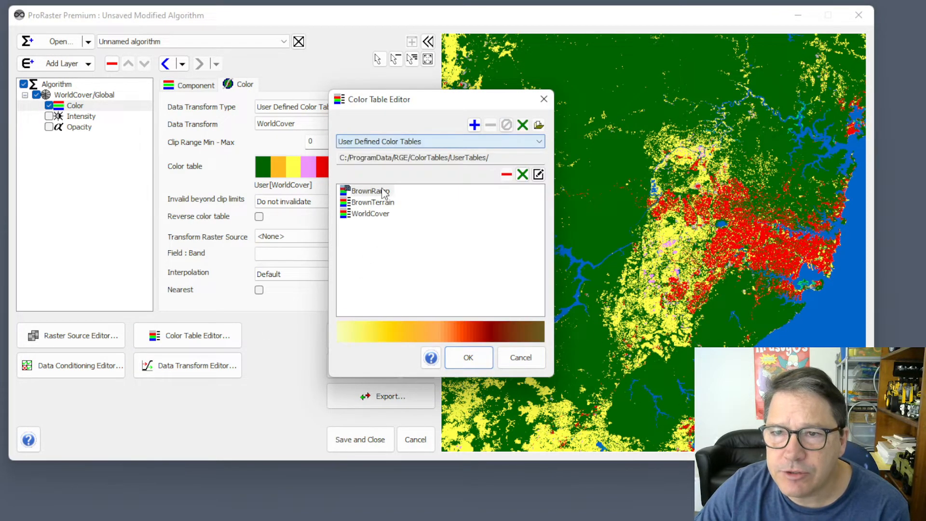
pyautogui.click(367, 214)
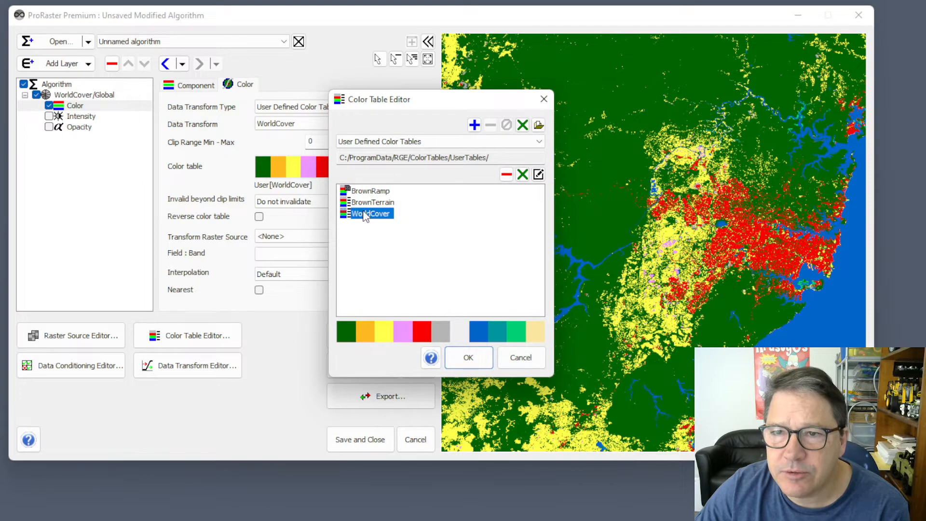
pyautogui.click(524, 177)
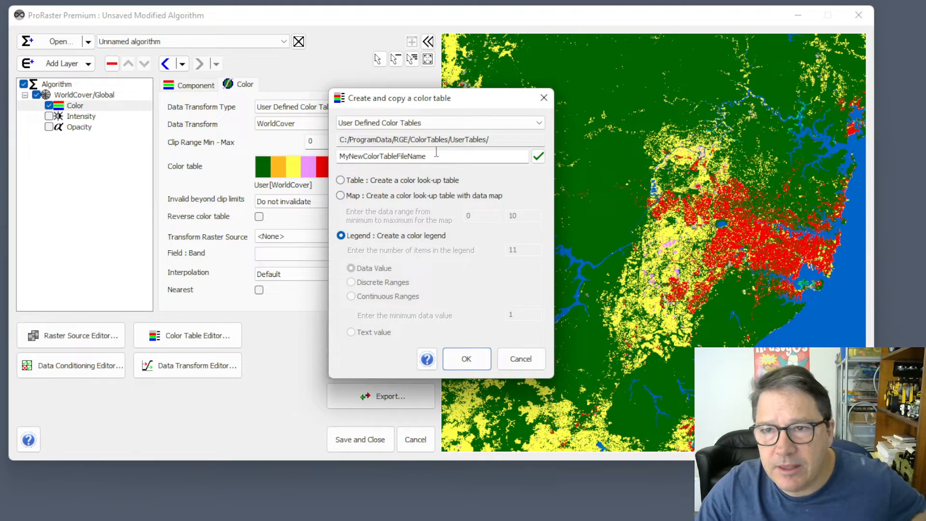
pyautogui.moveTo(436, 155); pyautogui.dragTo(337, 155)
pyautogui.write('Worl')
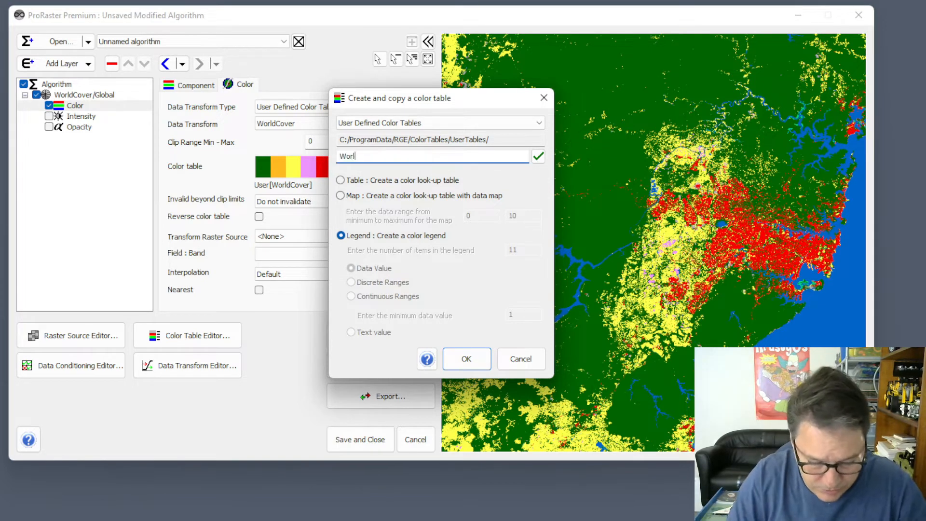
pyautogui.write('dCover_Veg')
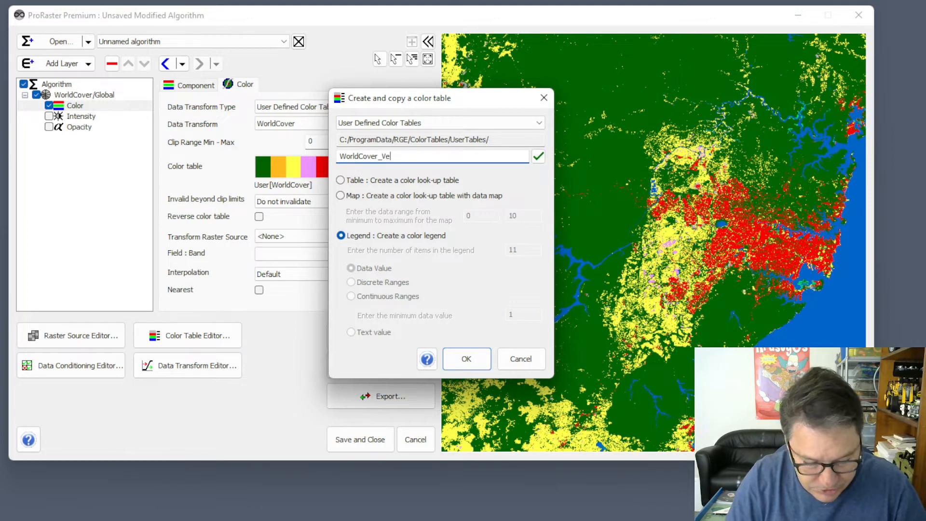
pyautogui.click(467, 359)
# Delete Cropland, Built-up, Bare/sparse vegetation, Snow and Ice, Permanent water bodies, and Moss and lichen from the WorldCover_Veg table, saving the edit
pyautogui.click(378, 226)
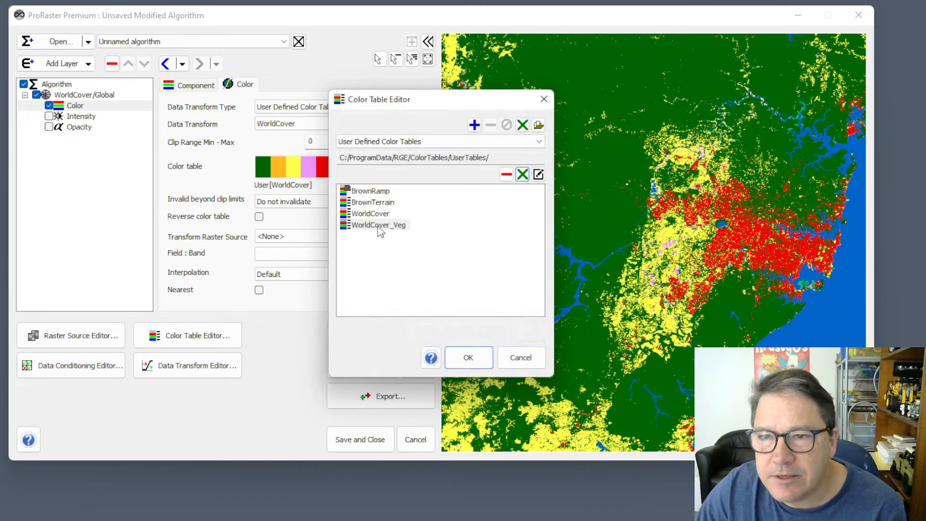
pyautogui.doubleClick(378, 226)
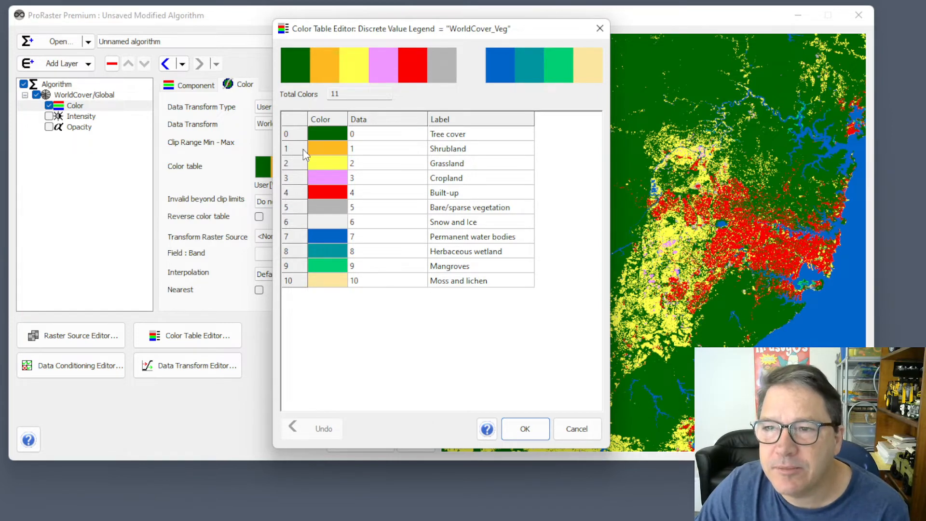
pyautogui.click(293, 182)
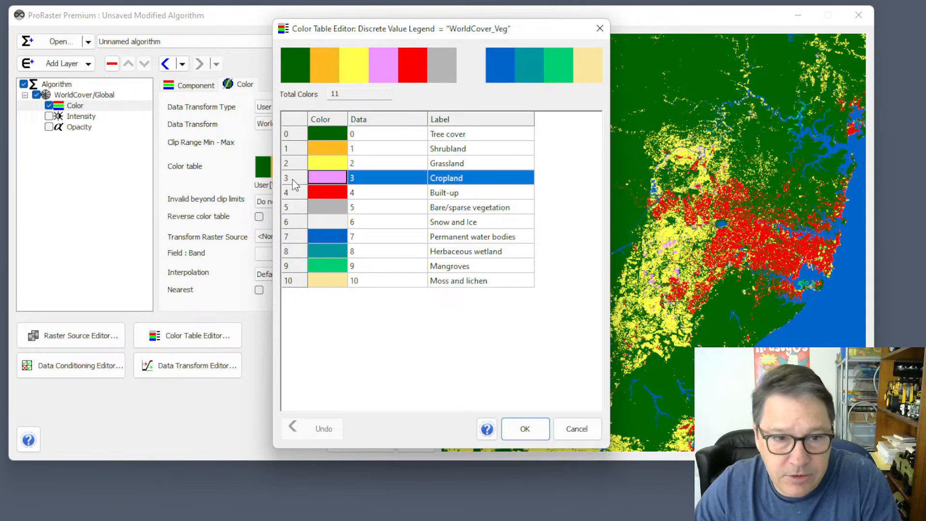
pyautogui.press('Delete')
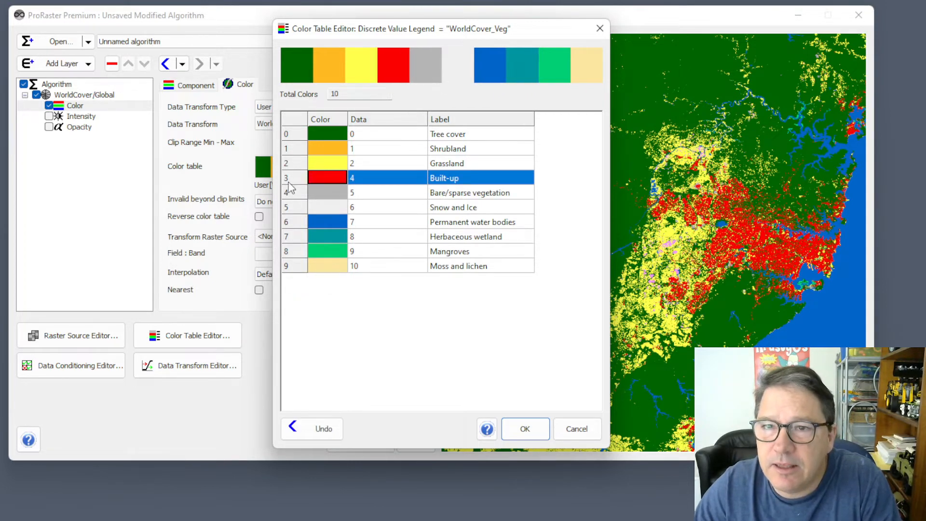
pyautogui.press('Delete')
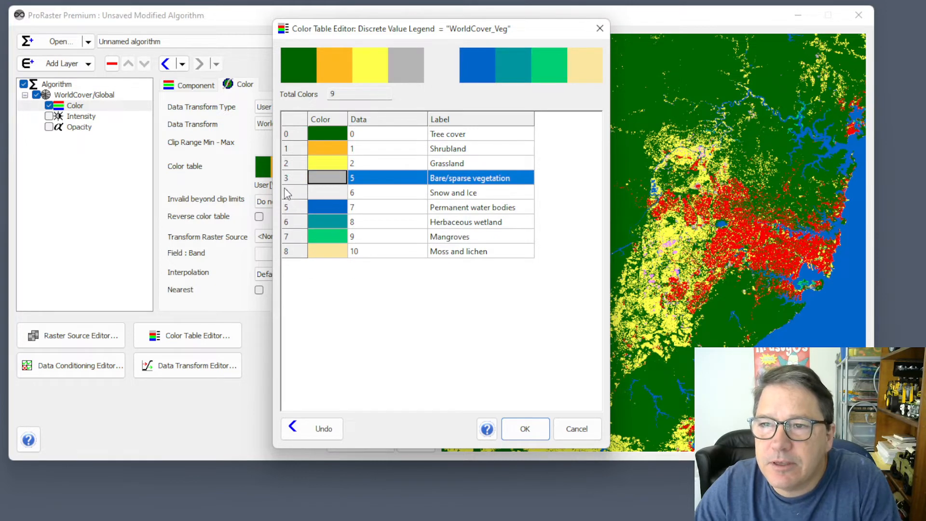
pyautogui.press('Delete')
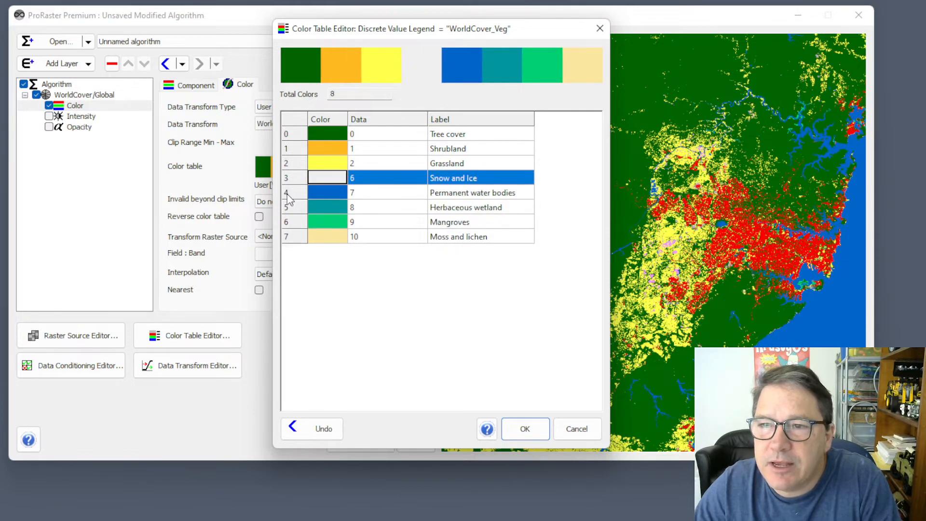
pyautogui.press('Delete')
pyautogui.press('Delete')
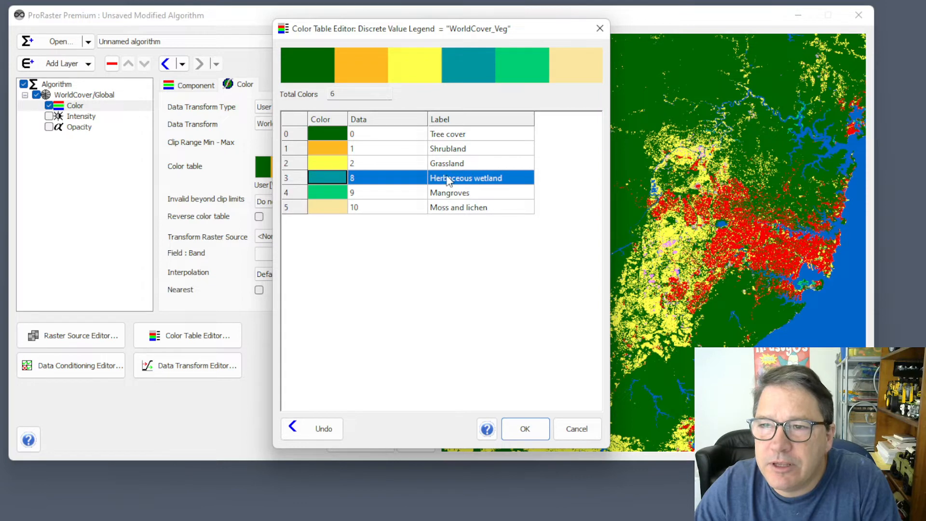
pyautogui.click(298, 208)
pyautogui.press('Delete')
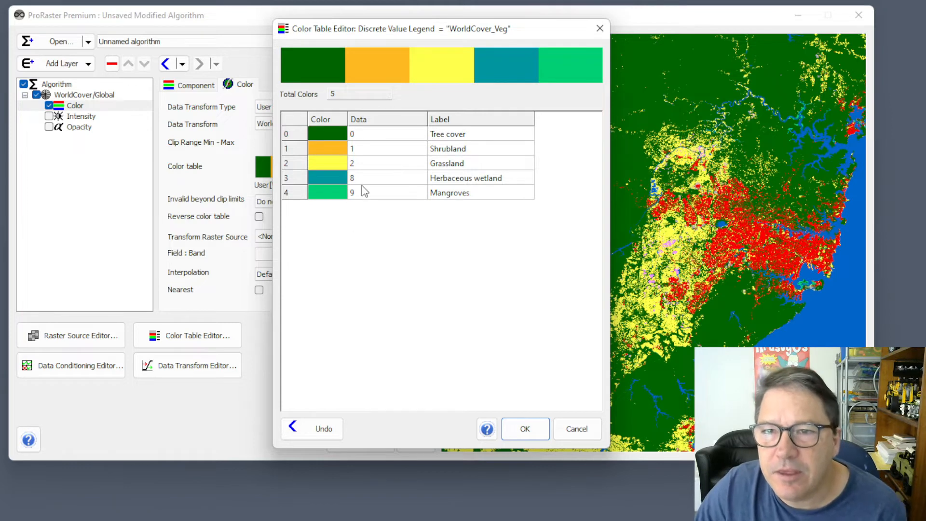
pyautogui.click(525, 429)
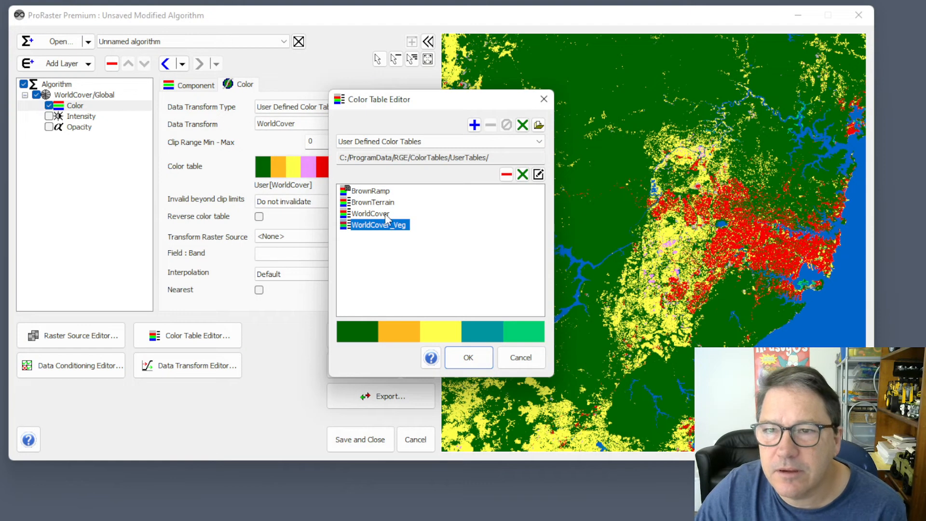
pyautogui.click(468, 357)
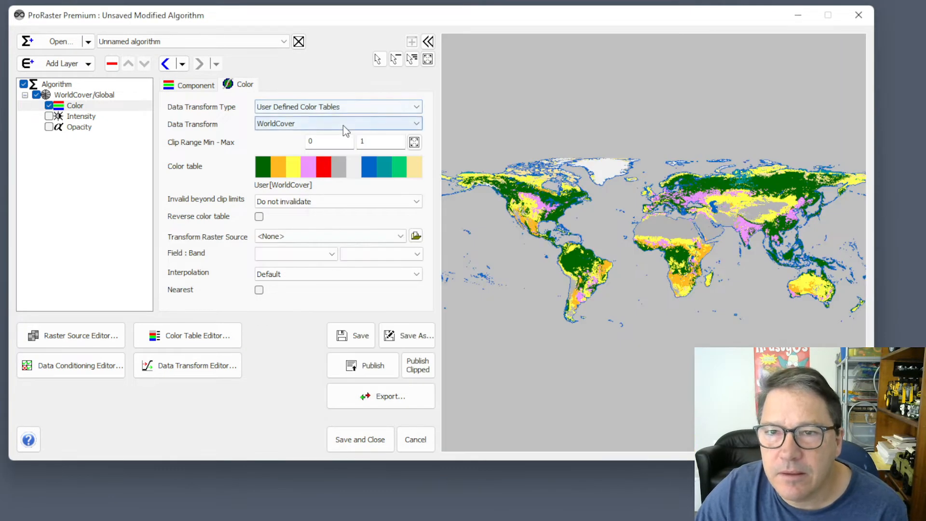
# Switch the Color component's data transform and its color table to WorldCover_Veg
pyautogui.click(342, 124)
pyautogui.click(302, 151)
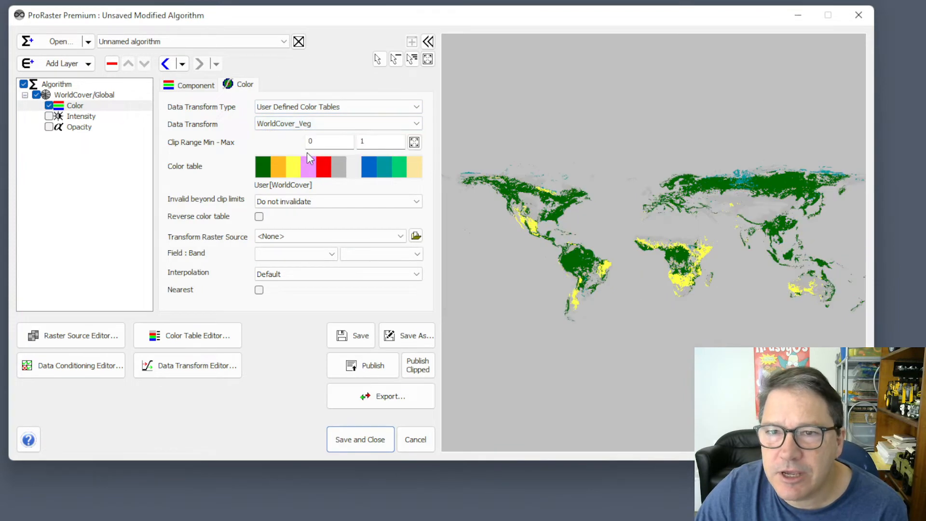
pyautogui.click(332, 173)
pyautogui.click(371, 165)
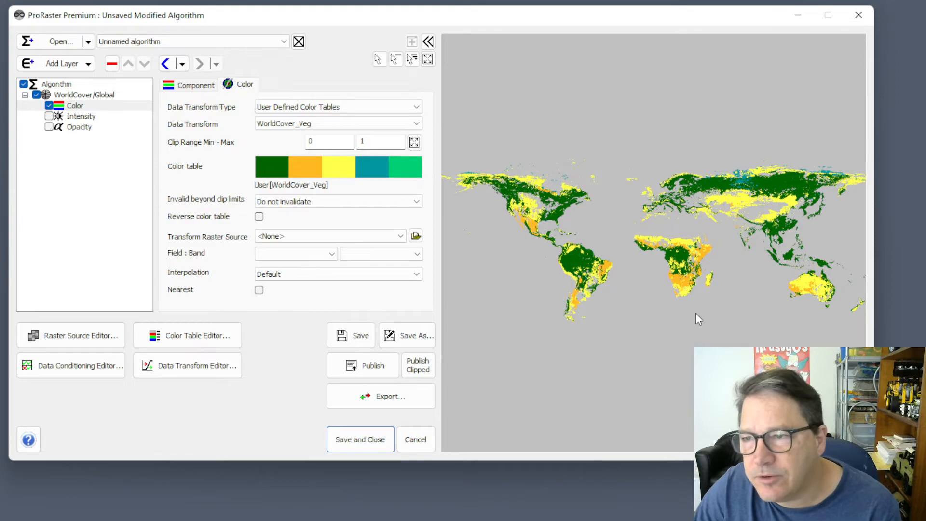
# Examine the vegetation-only rendering across southwest Australia and along the southeast coast at closer range
pyautogui.scroll(4, 820, 294)
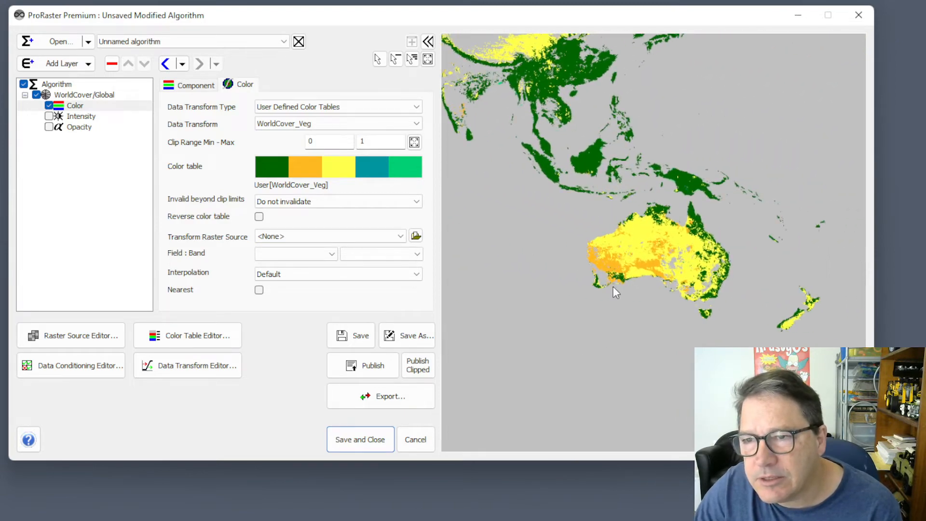
pyautogui.scroll(5, 613, 275)
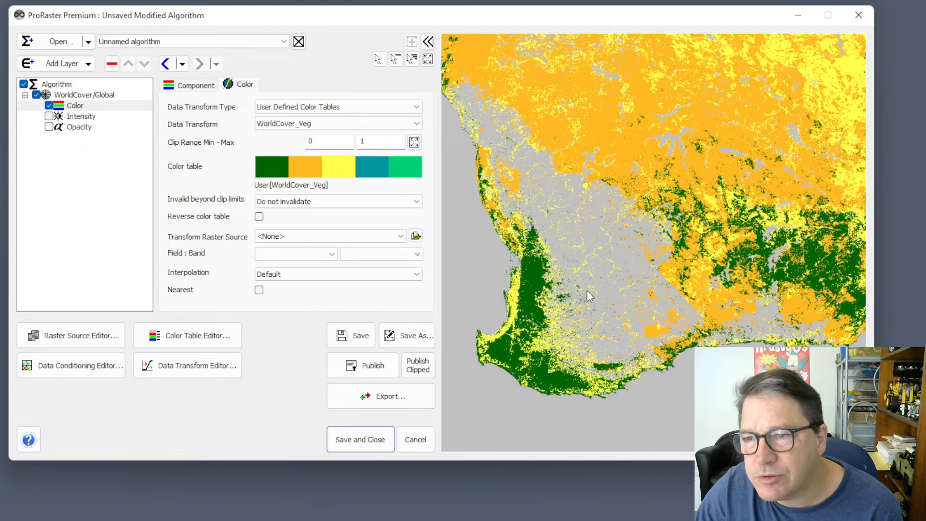
pyautogui.scroll(-2, 611, 301)
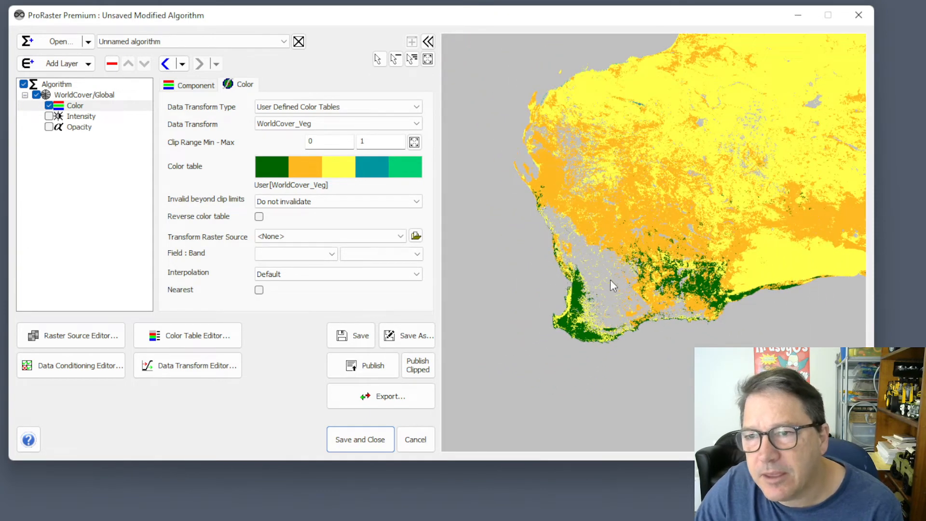
pyautogui.moveTo(646, 297); pyautogui.dragTo(575, 284)
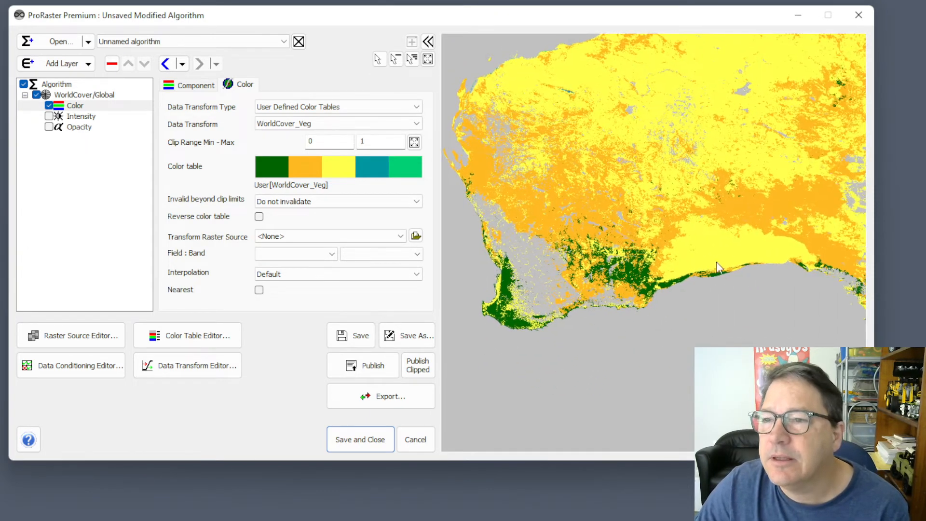
pyautogui.moveTo(747, 260); pyautogui.dragTo(604, 271)
pyautogui.moveTo(772, 290); pyautogui.dragTo(618, 273)
pyautogui.moveTo(720, 320); pyautogui.dragTo(641, 300)
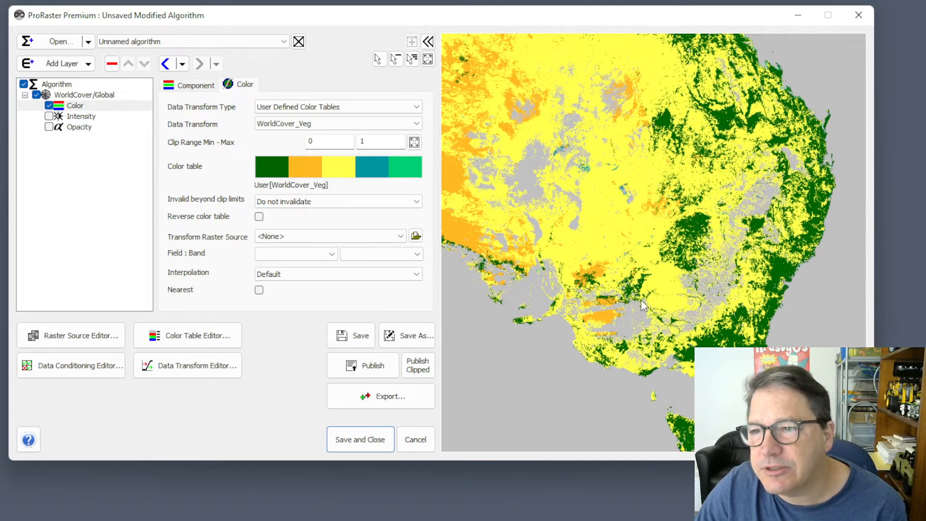
pyautogui.scroll(5, 769, 210)
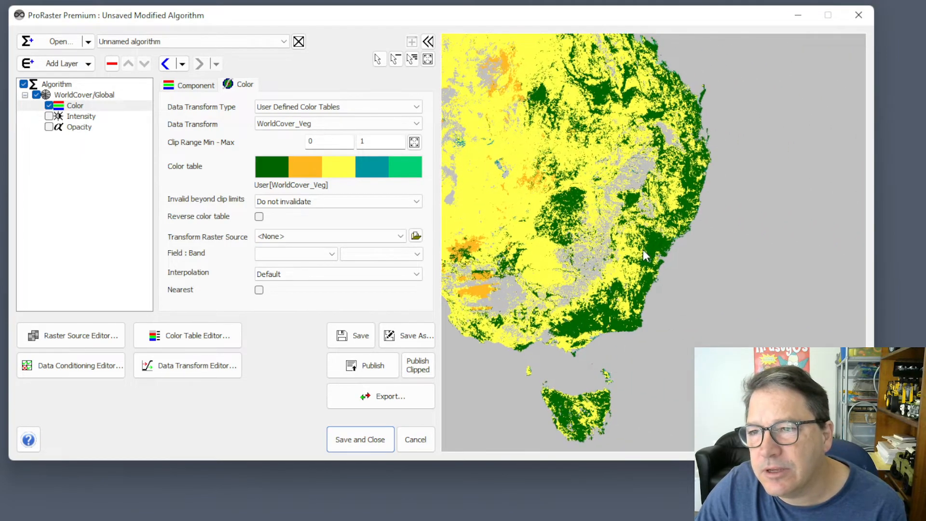
pyautogui.scroll(5, 676, 272)
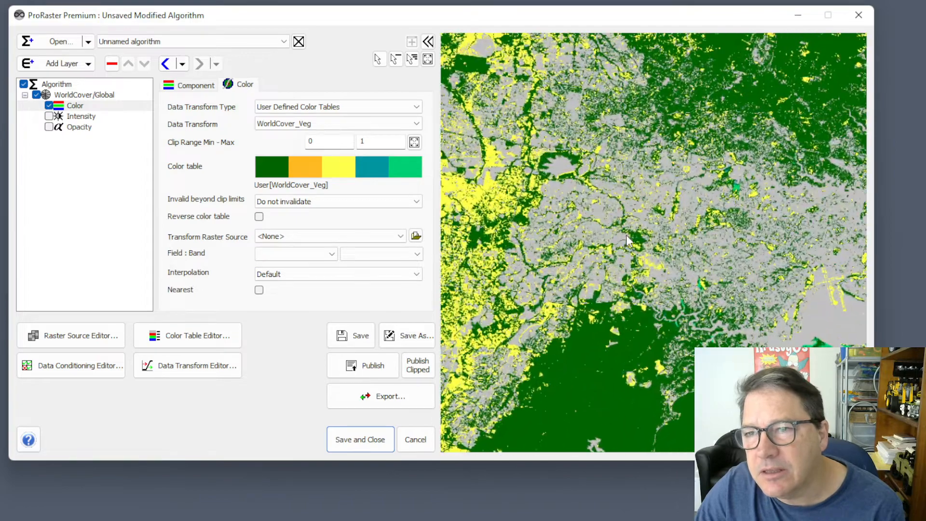
pyautogui.scroll(-1, 664, 265)
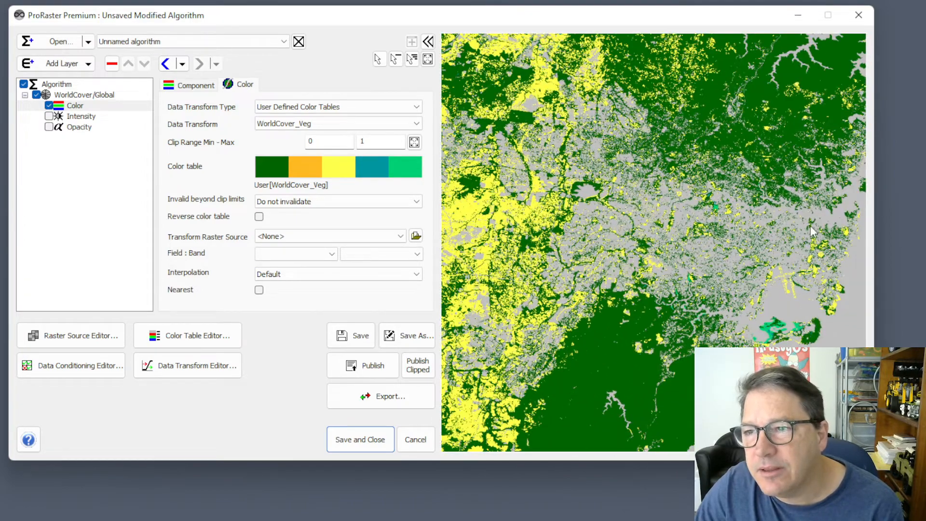
# Switch the Color component's data transform and its color table to the user-defined WorldCover
pyautogui.scroll(-5, 625, 247)
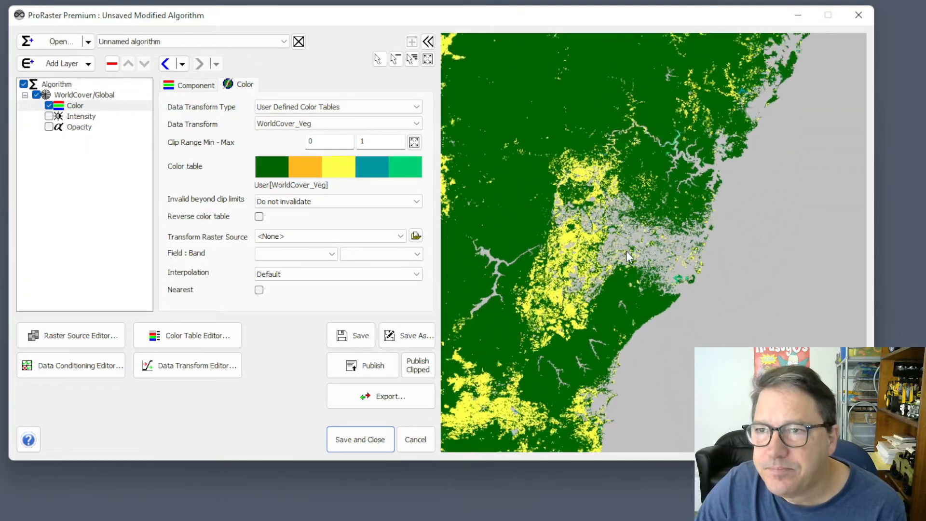
pyautogui.scroll(-6, 627, 253)
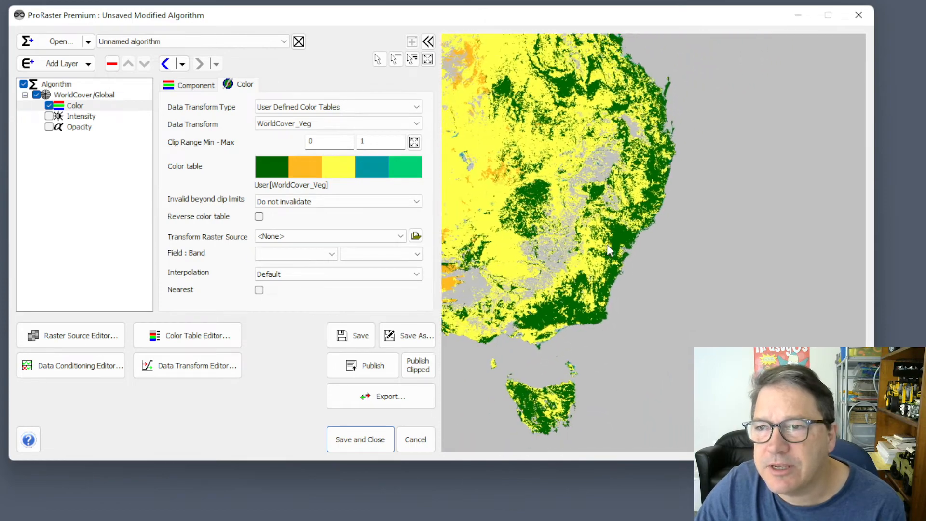
pyautogui.scroll(-5, 667, 266)
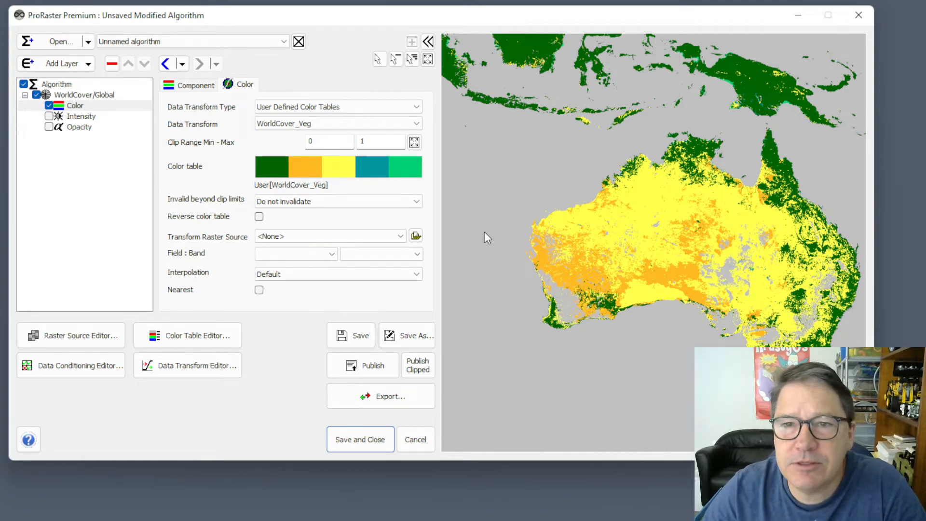
pyautogui.click(306, 123)
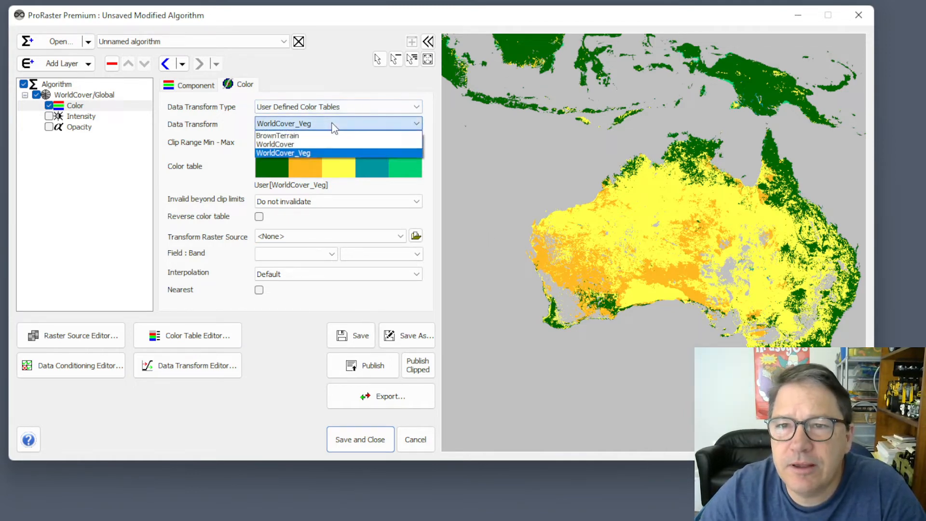
pyautogui.click(305, 142)
pyautogui.click(323, 169)
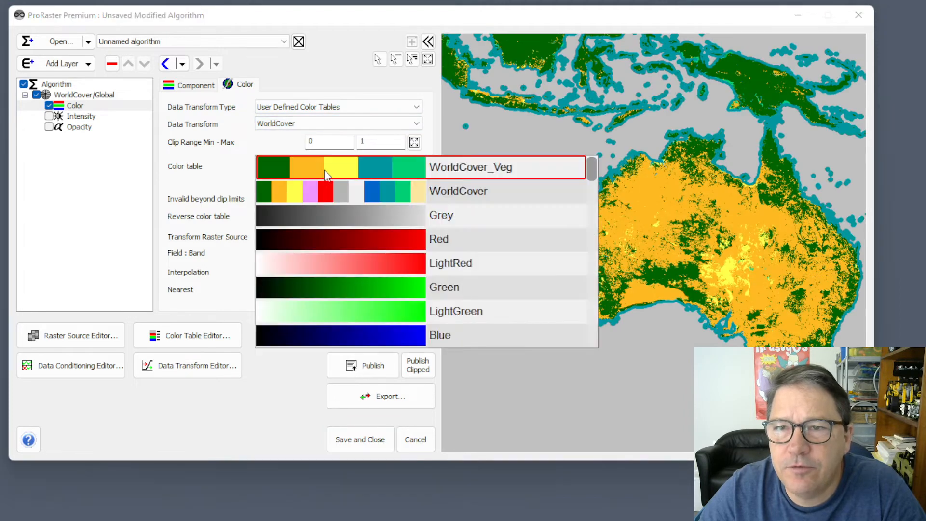
pyautogui.click(362, 195)
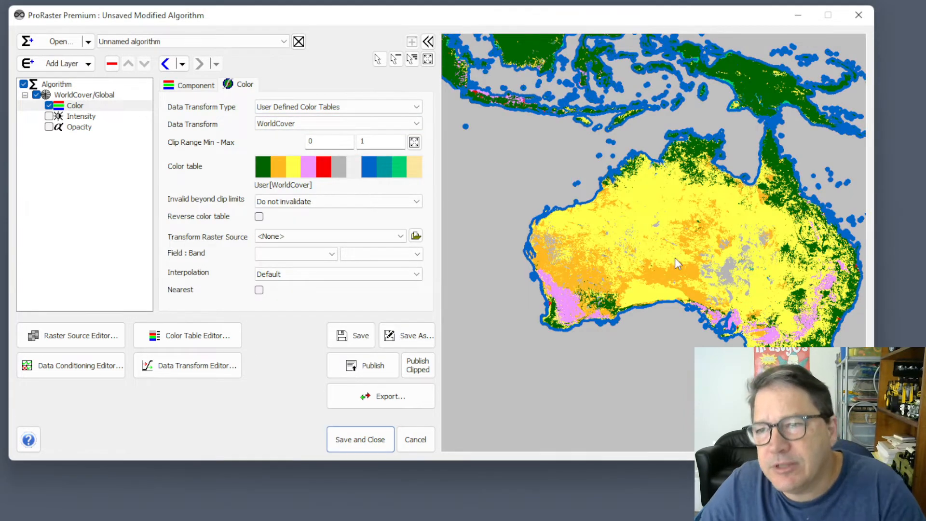
# Set the Color component's clip range to 3 to 5 and invalidate values below minimum and above maximum
pyautogui.scroll(2, 691, 263)
pyautogui.scroll(2, 716, 289)
pyautogui.scroll(2, 750, 277)
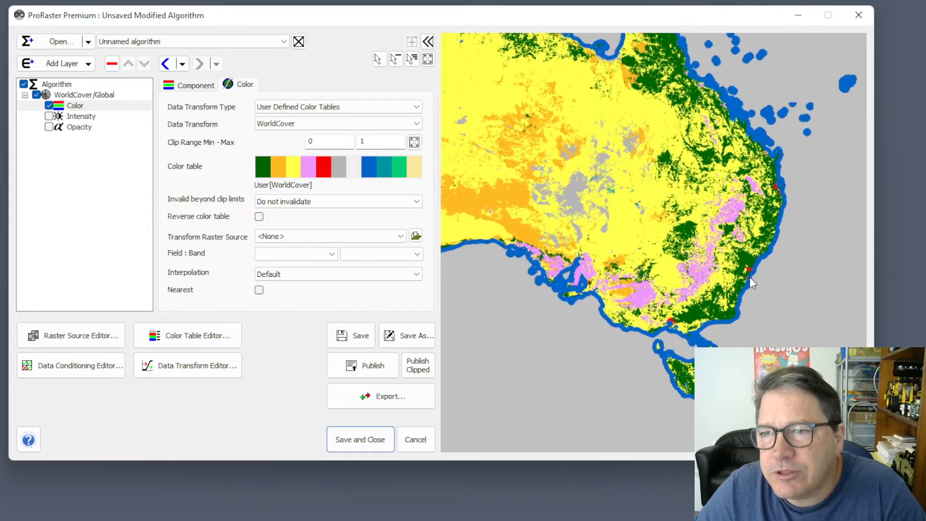
pyautogui.scroll(2, 751, 275)
pyautogui.scroll(5, 723, 270)
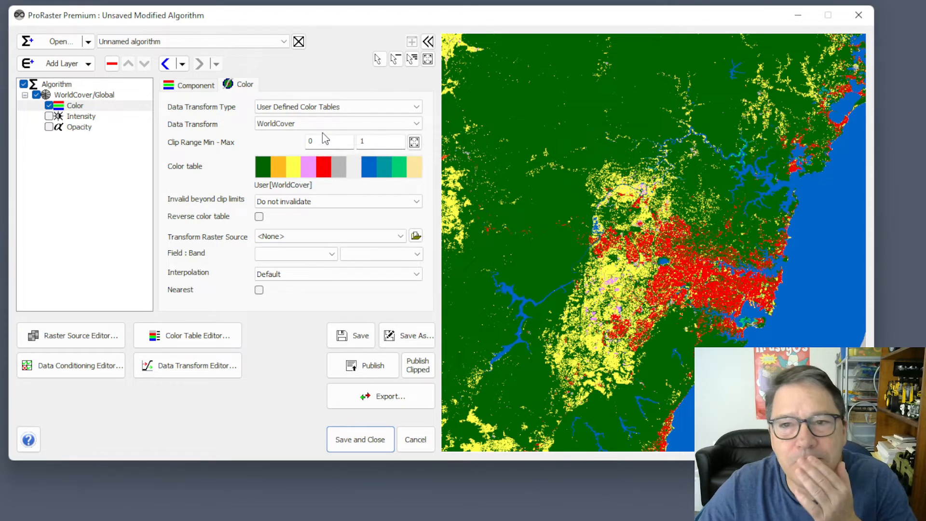
pyautogui.moveTo(325, 141); pyautogui.dragTo(283, 141)
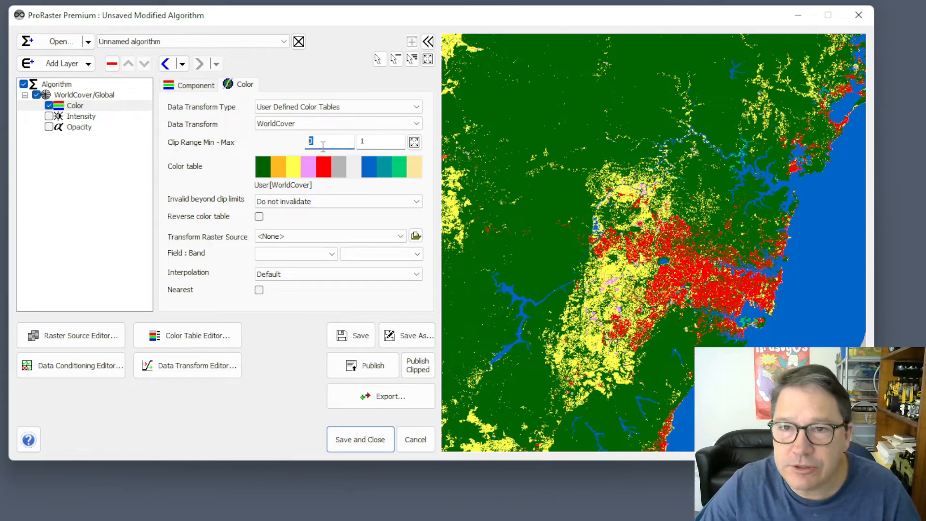
pyautogui.click(370, 142)
pyautogui.write('5')
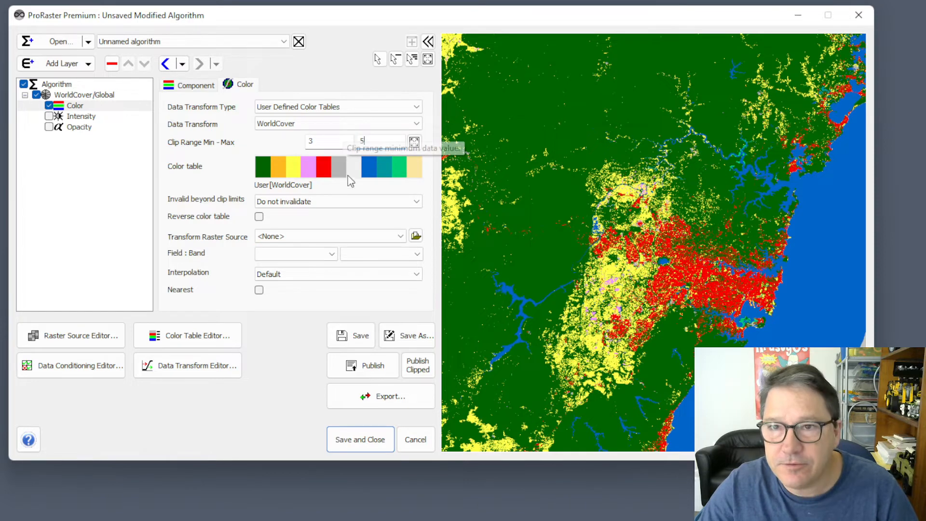
pyautogui.click(333, 202)
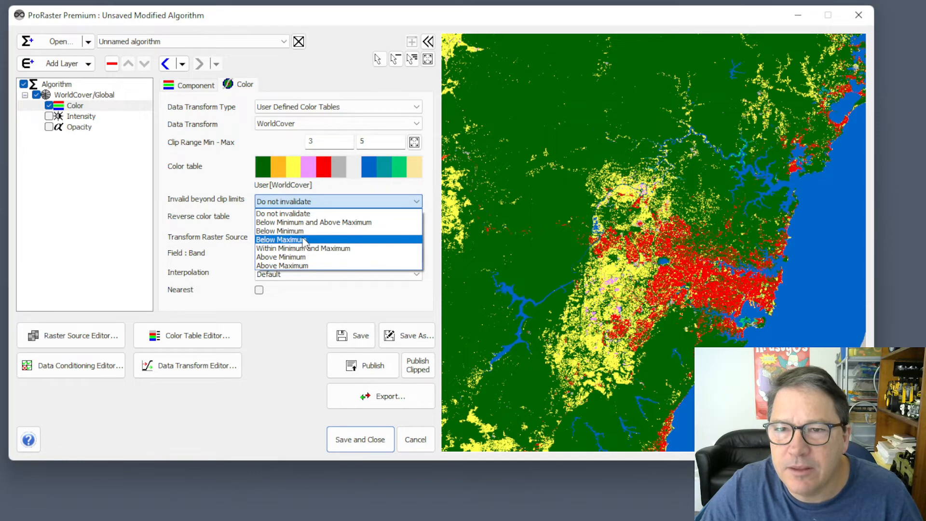
pyautogui.click(323, 223)
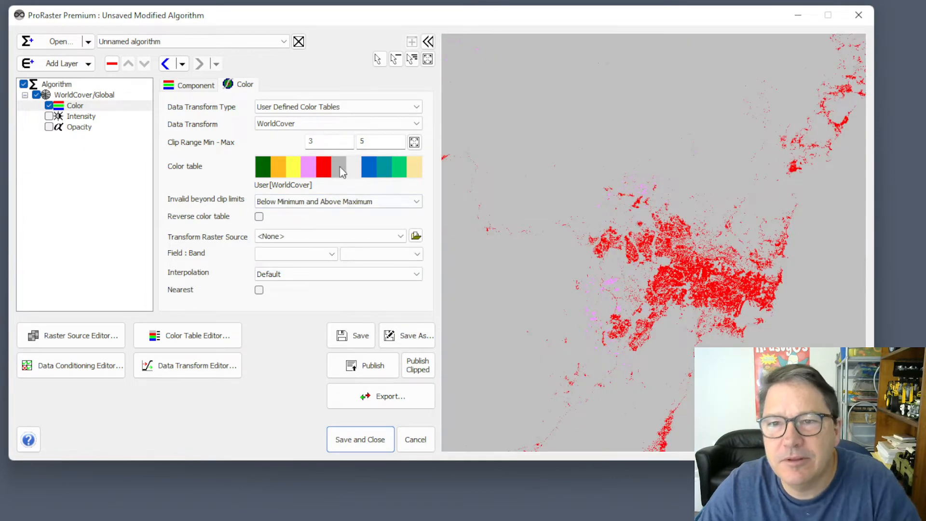
# Set both the minimum and maximum clip range to 4 and examine the rendered built-up areas around the coastal city
pyautogui.doubleClick(312, 142)
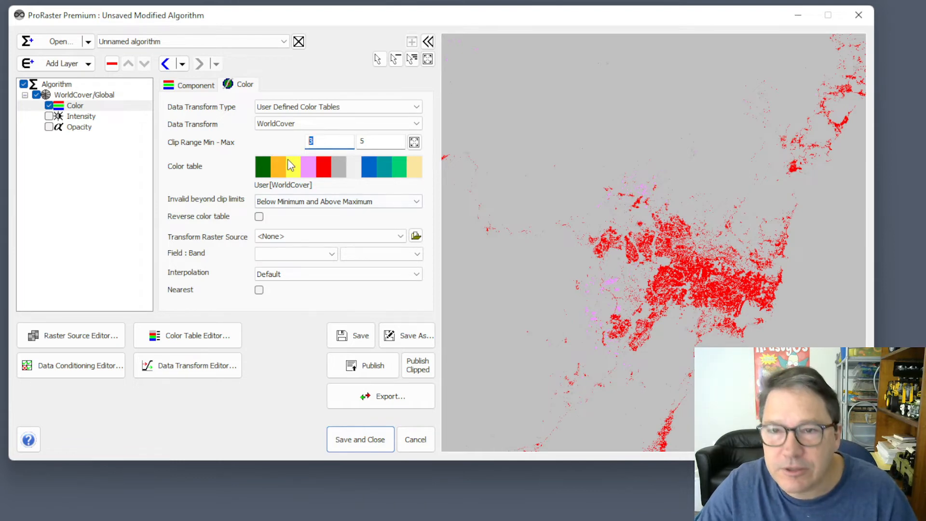
pyautogui.write('4')
pyautogui.doubleClick(382, 141)
pyautogui.write('4')
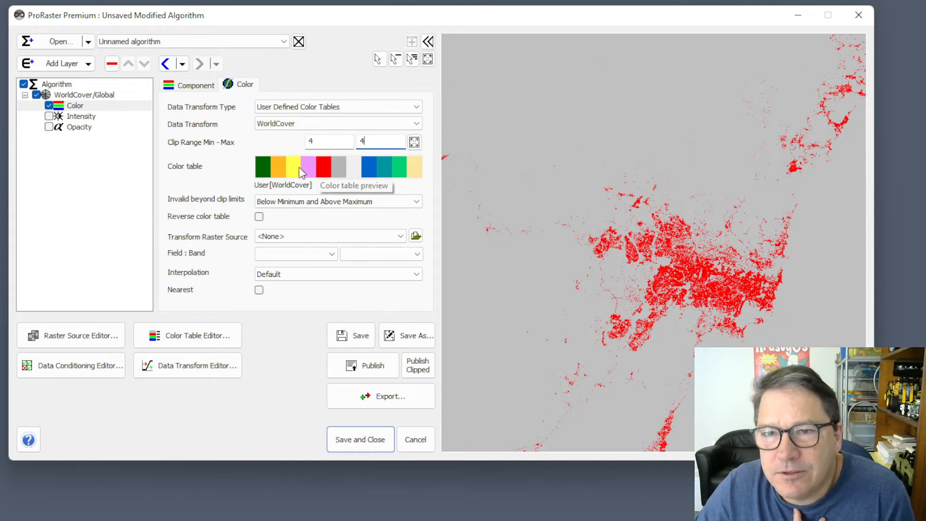
pyautogui.scroll(5, 685, 259)
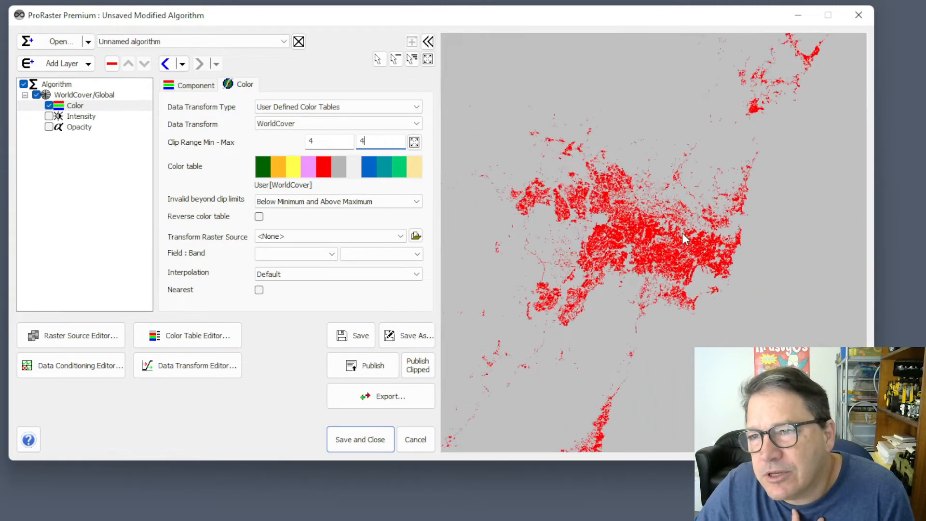
pyautogui.scroll(2, 695, 268)
pyautogui.scroll(-6, 689, 265)
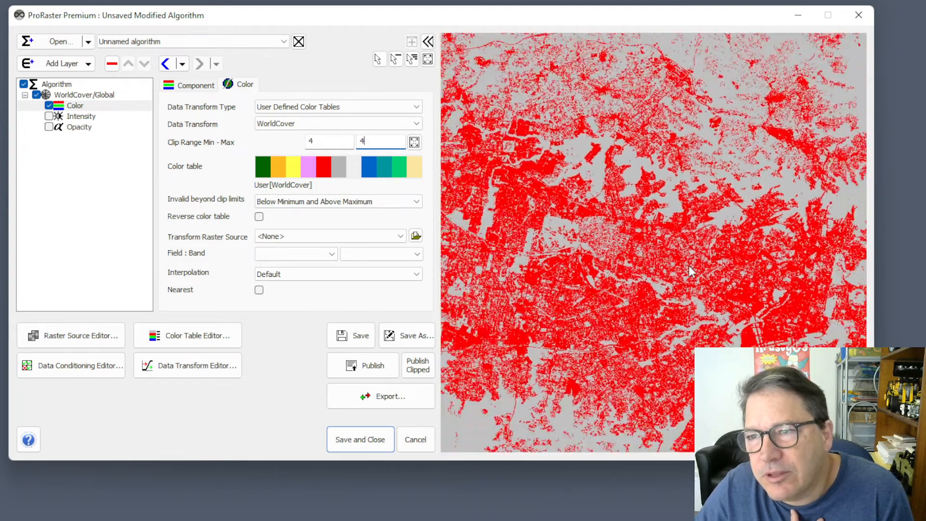
pyautogui.click(332, 202)
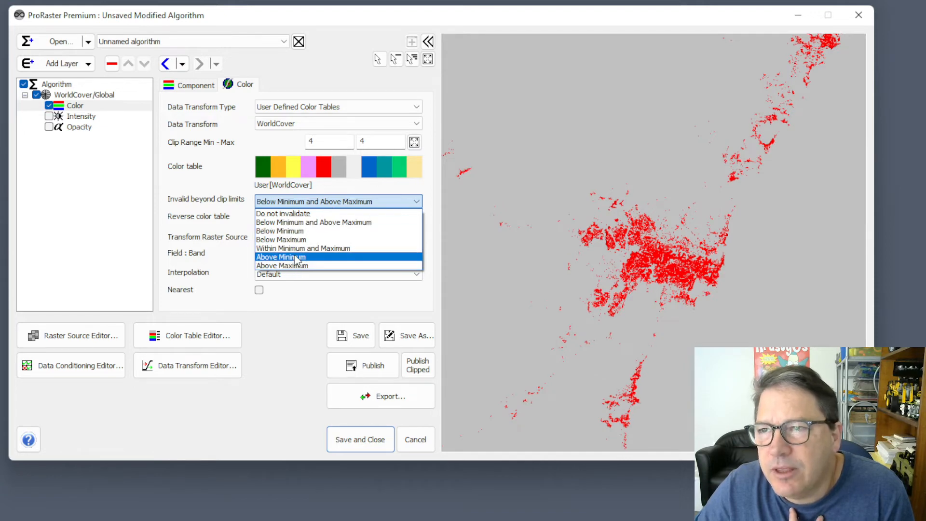
pyautogui.click(270, 143)
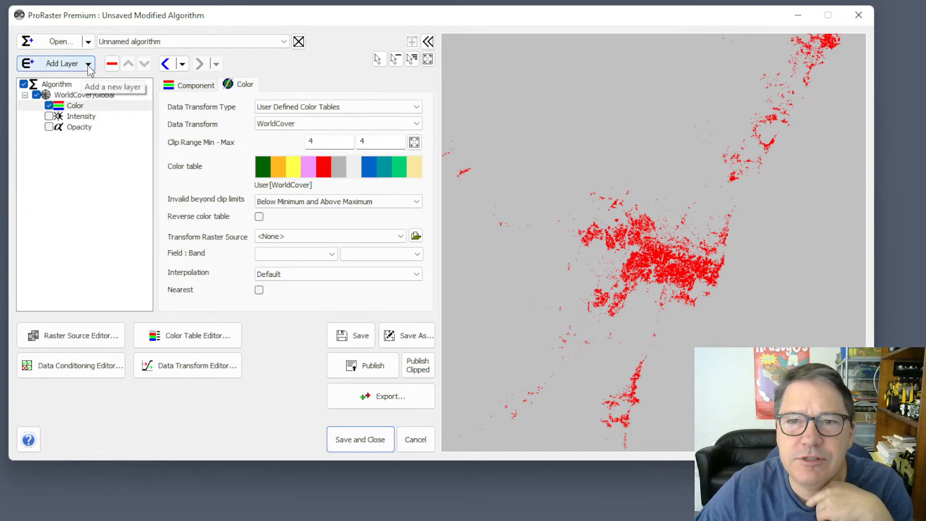
# Unload the current algorithm without saving and create a new algorithm for the raster source WorldCover/Global
pyautogui.click(299, 42)
pyautogui.click(476, 271)
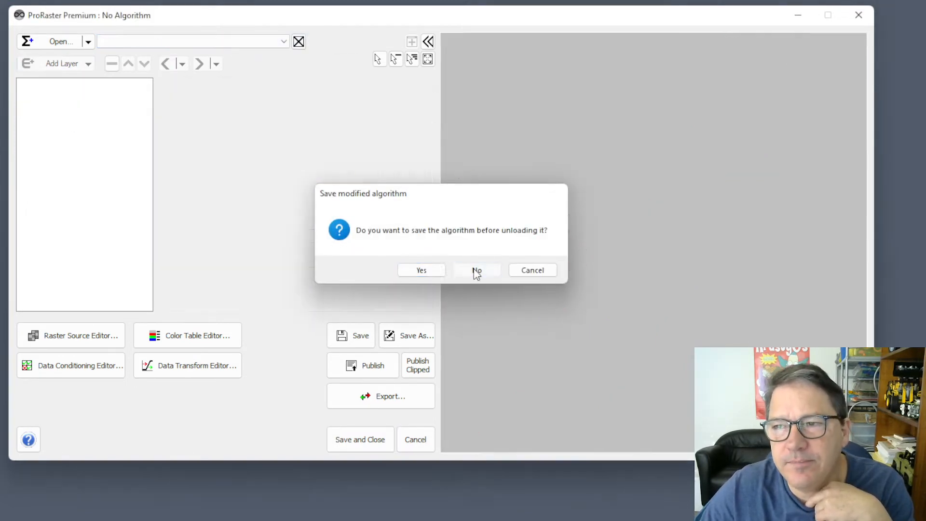
pyautogui.click(87, 42)
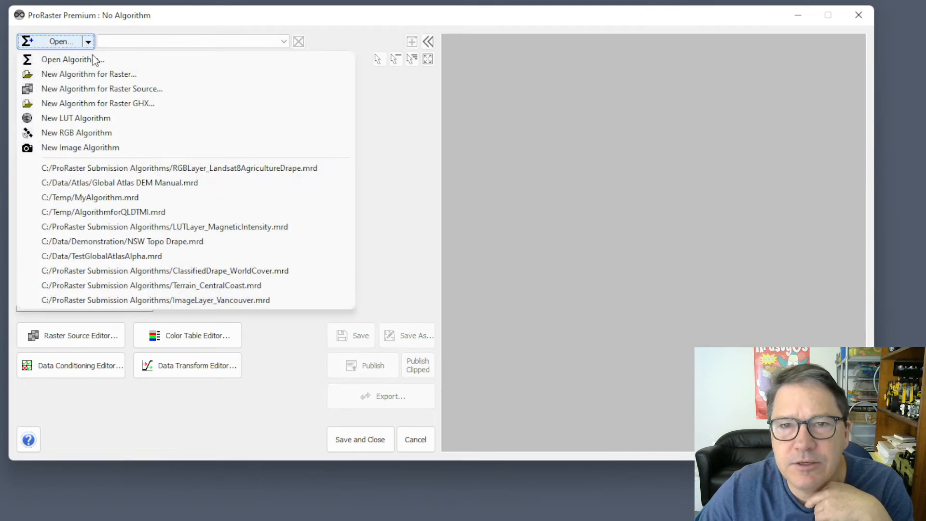
pyautogui.click(97, 89)
pyautogui.doubleClick(409, 155)
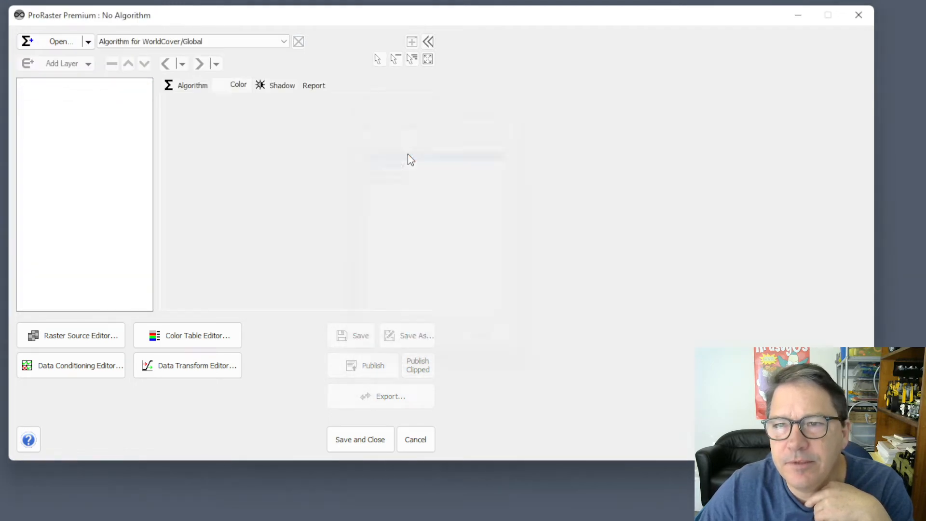
# Review the Image component's settings and create a data conditioning filter named WorldCover Remove Urban
pyautogui.click(77, 106)
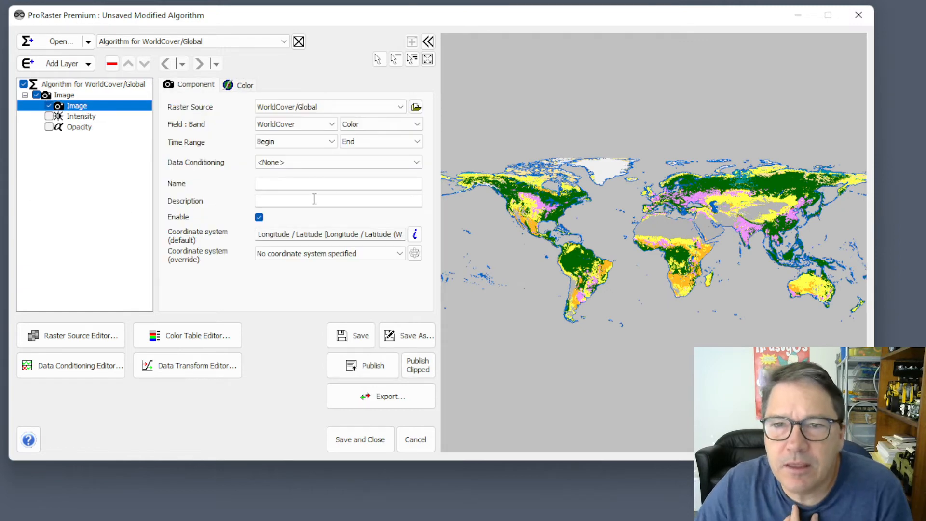
pyautogui.click(249, 86)
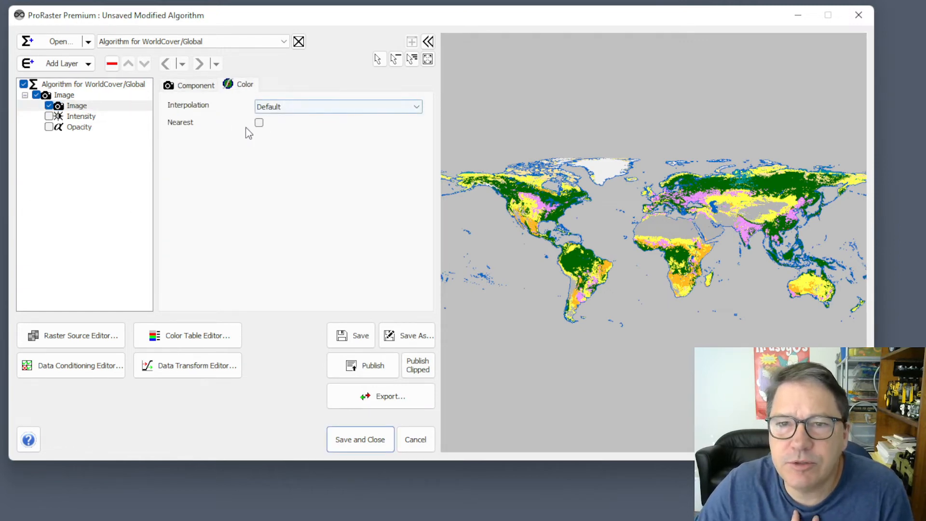
pyautogui.click(197, 86)
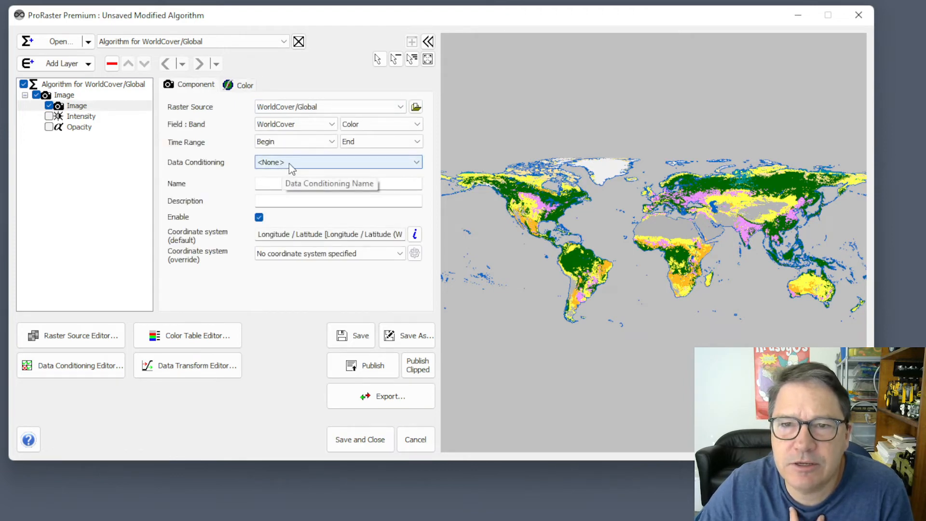
pyautogui.click(54, 369)
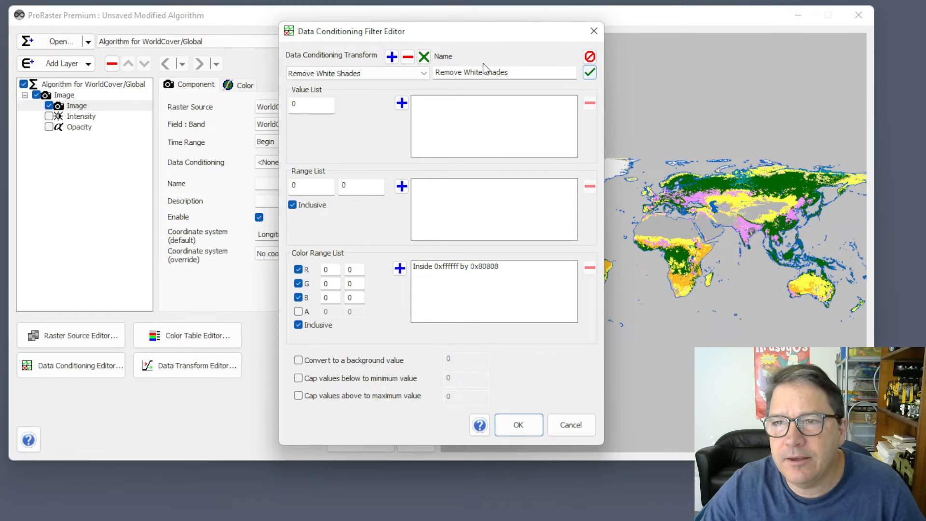
pyautogui.click(392, 57)
pyautogui.moveTo(485, 73); pyautogui.dragTo(391, 60)
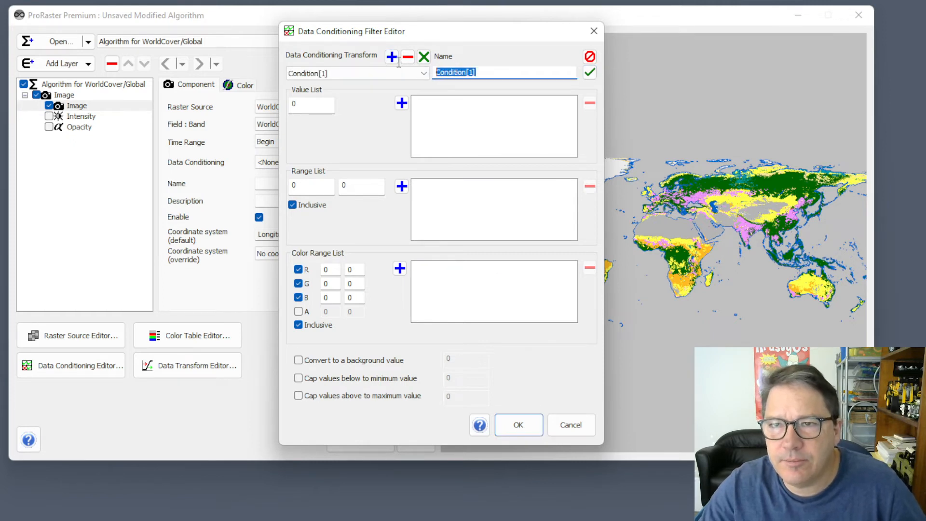
pyautogui.write('WorldCover Remove Urban')
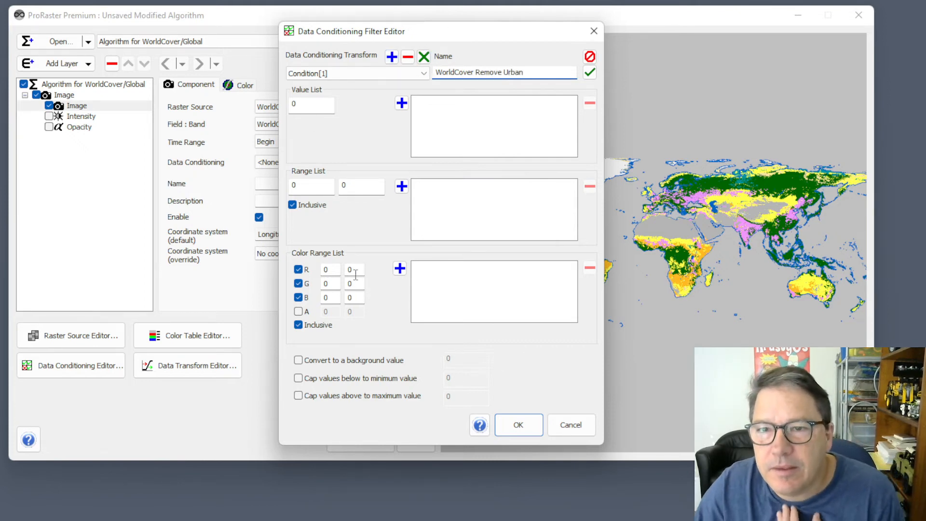
# Add an inclusive invalid color range of R 250, G 0, B 0 with zero tolerance to the filter and accept it
pyautogui.doubleClick(332, 270)
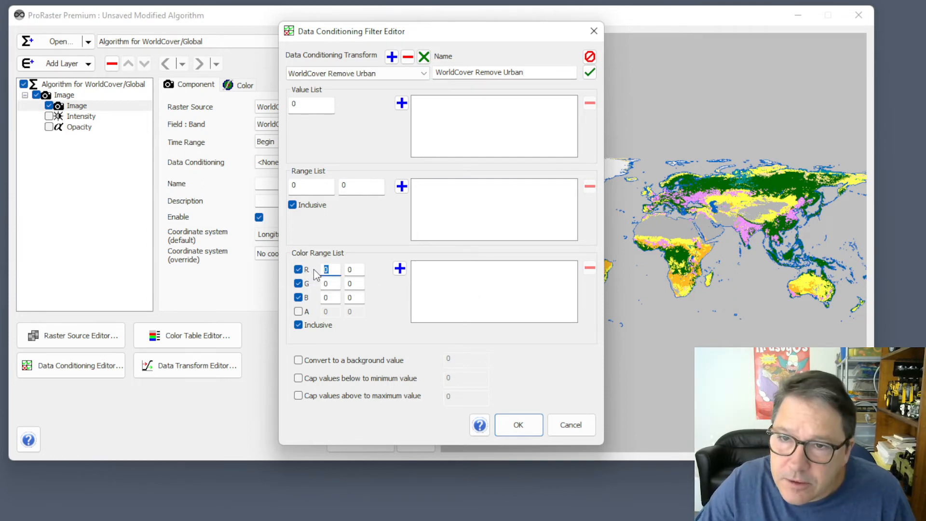
pyautogui.write('250')
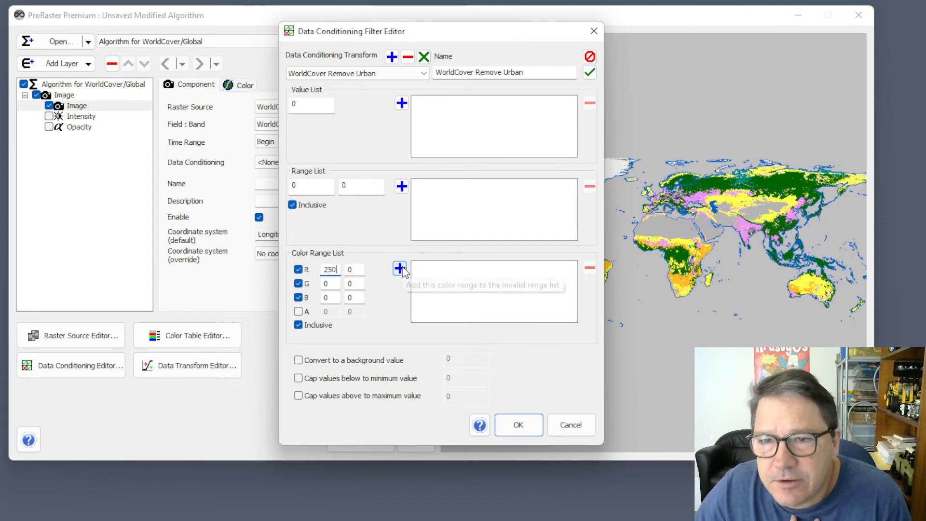
pyautogui.click(400, 269)
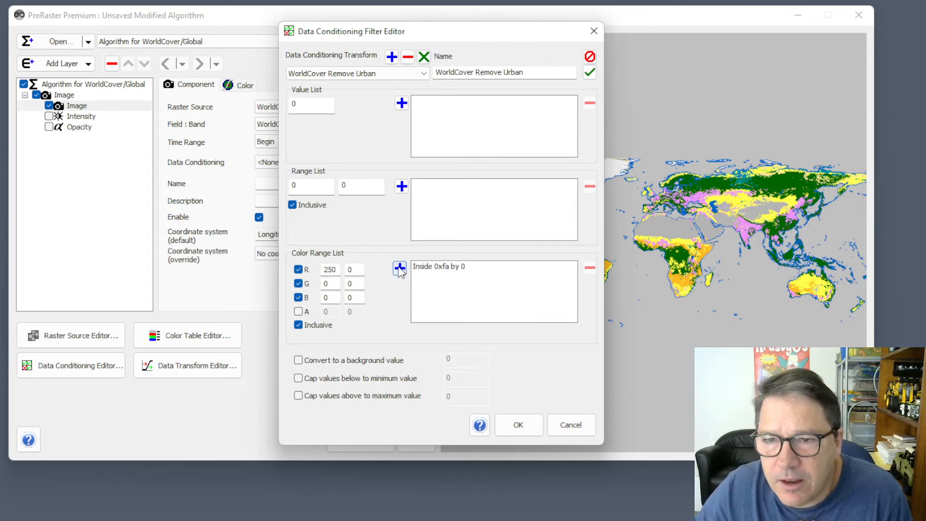
pyautogui.click(519, 425)
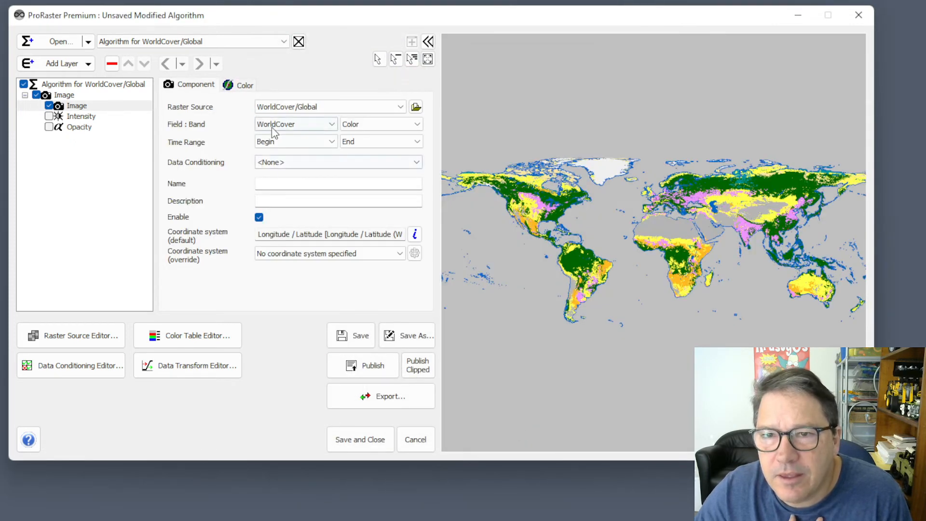
# Apply the WorldCover Remove Urban data conditioning to the Image component and inspect the coastal city around Sydney
pyautogui.click(299, 165)
pyautogui.click(289, 180)
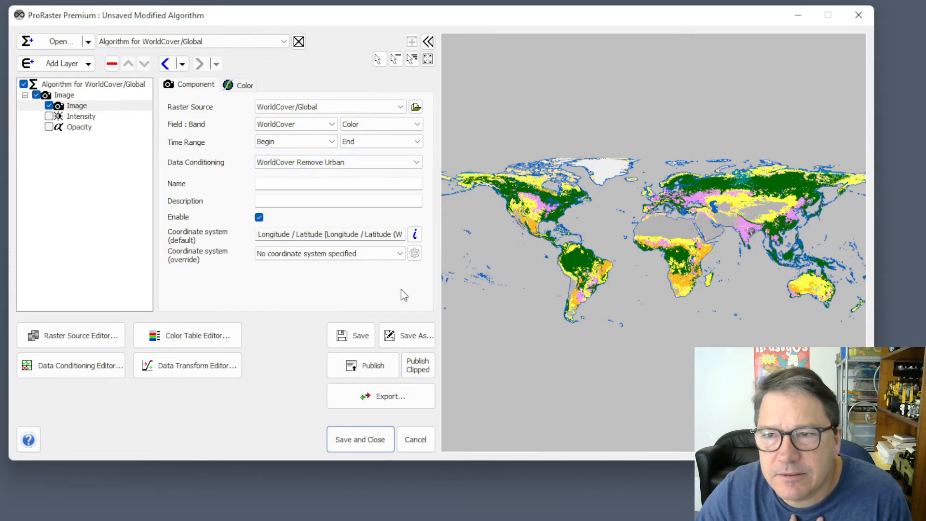
pyautogui.scroll(5, 828, 294)
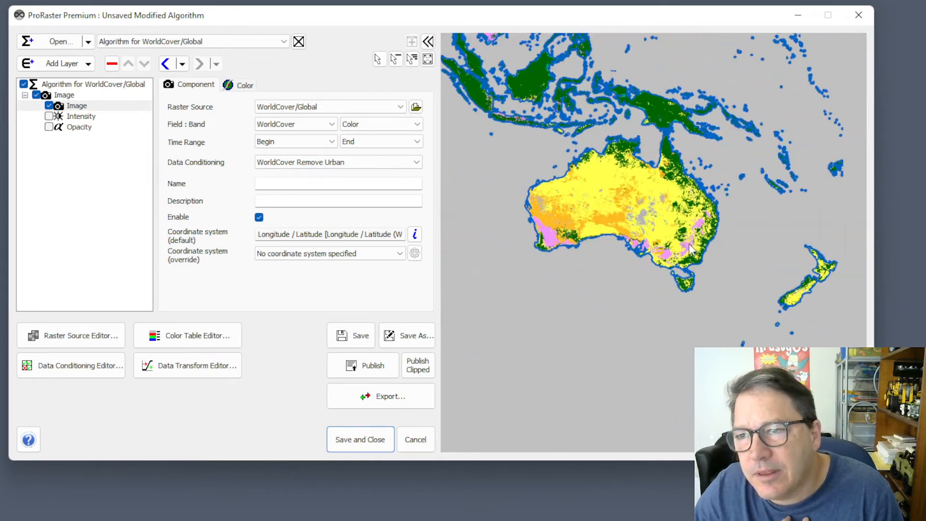
pyautogui.scroll(6, 662, 249)
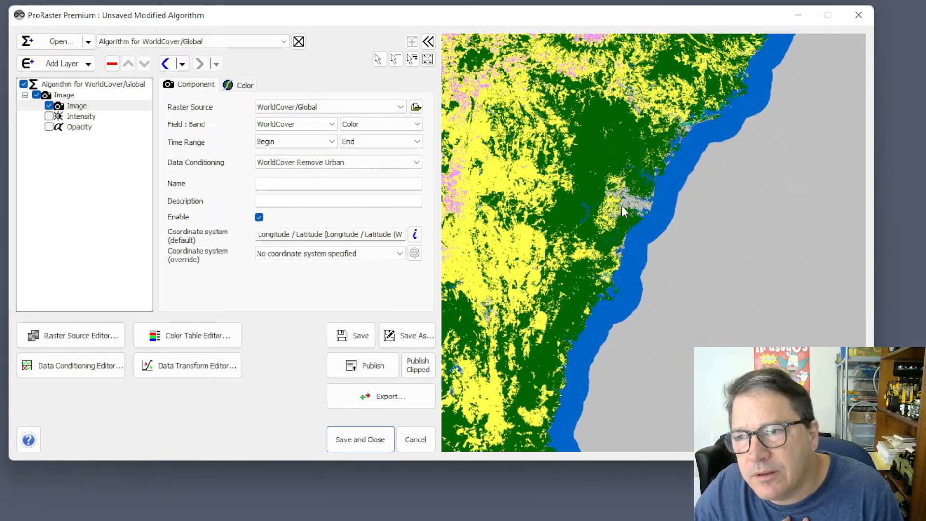
pyautogui.scroll(4, 643, 231)
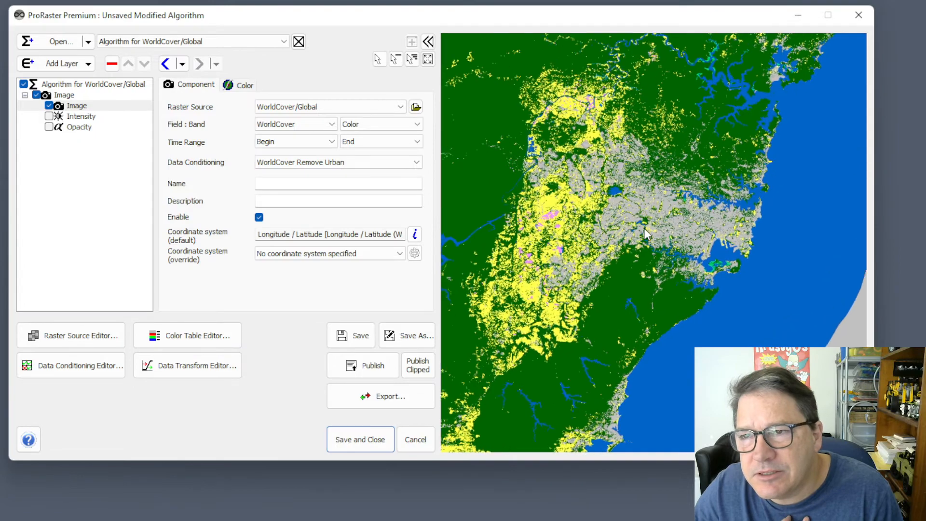
# Create a second data conditioning filter named WorldCover Keep Urban
pyautogui.scroll(-2, 648, 234)
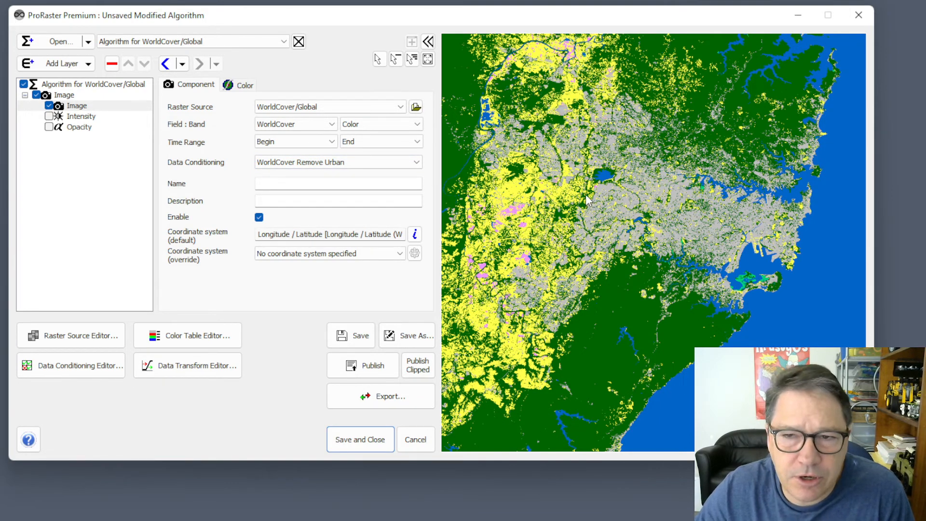
pyautogui.scroll(-5, 575, 222)
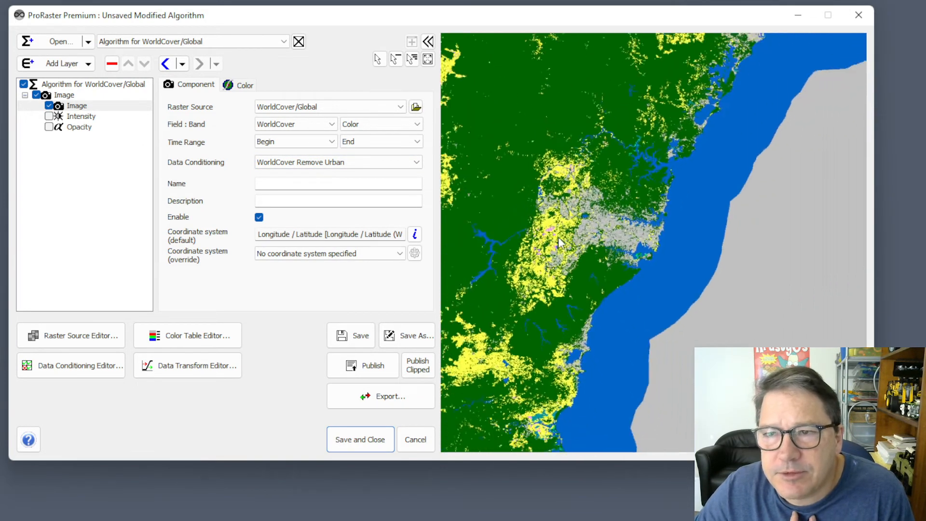
pyautogui.moveTo(554, 224); pyautogui.dragTo(692, 243)
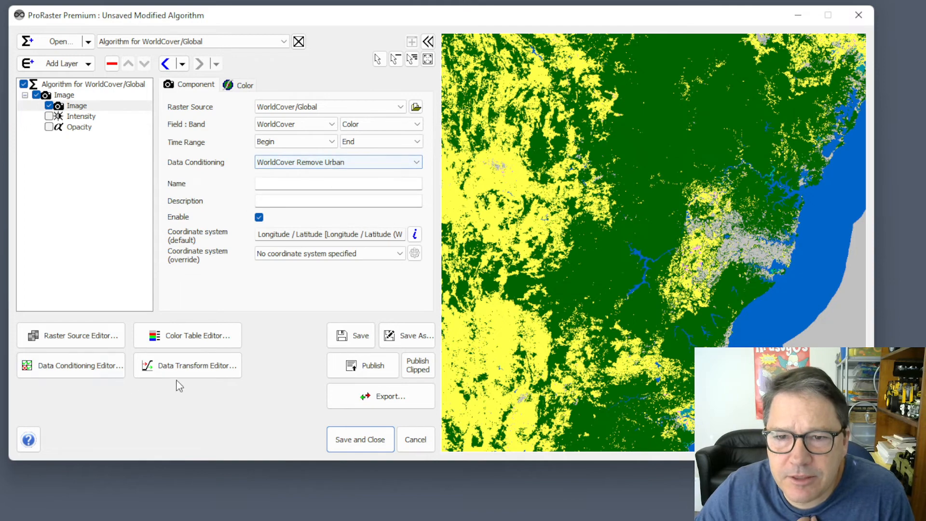
pyautogui.click(91, 374)
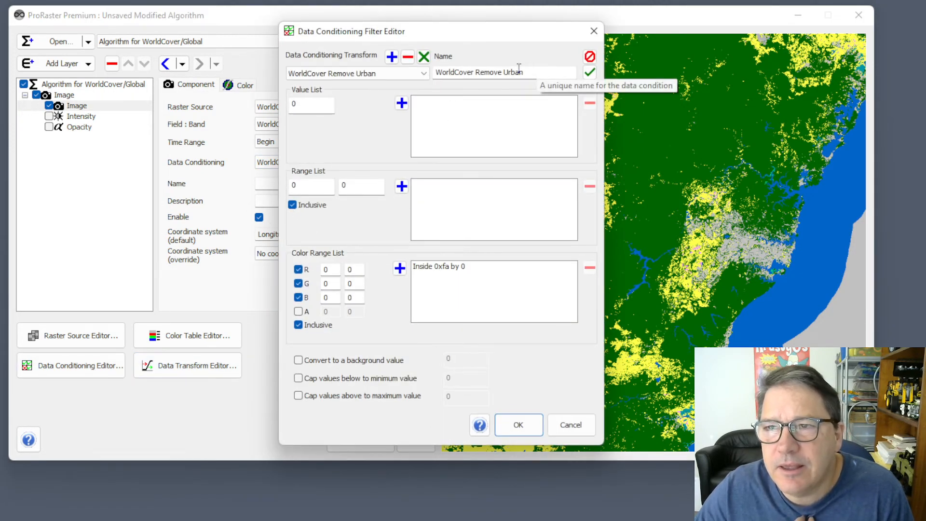
pyautogui.click(390, 53)
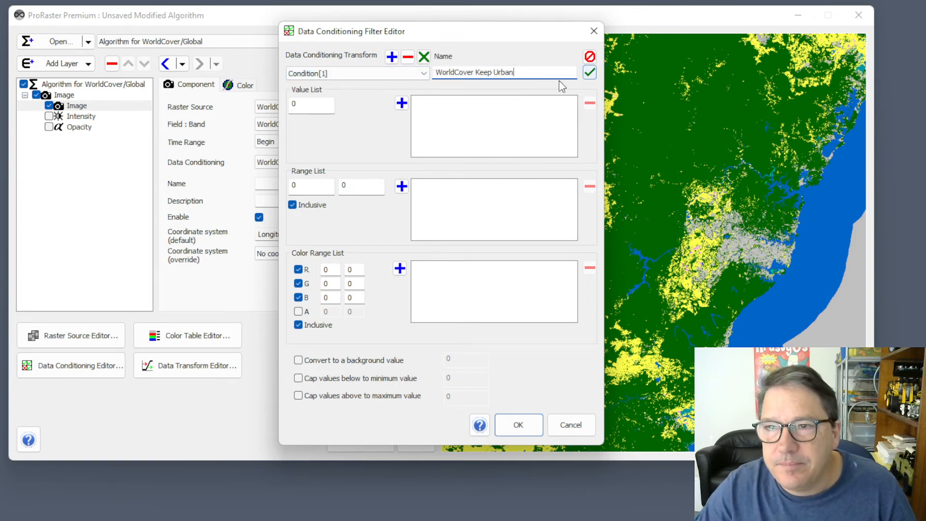
# Add a non-inclusive invalid color range of R 250, G 0, B 0 with zero tolerance to the WorldCover Keep Urban filter and accept it
pyautogui.click(337, 272)
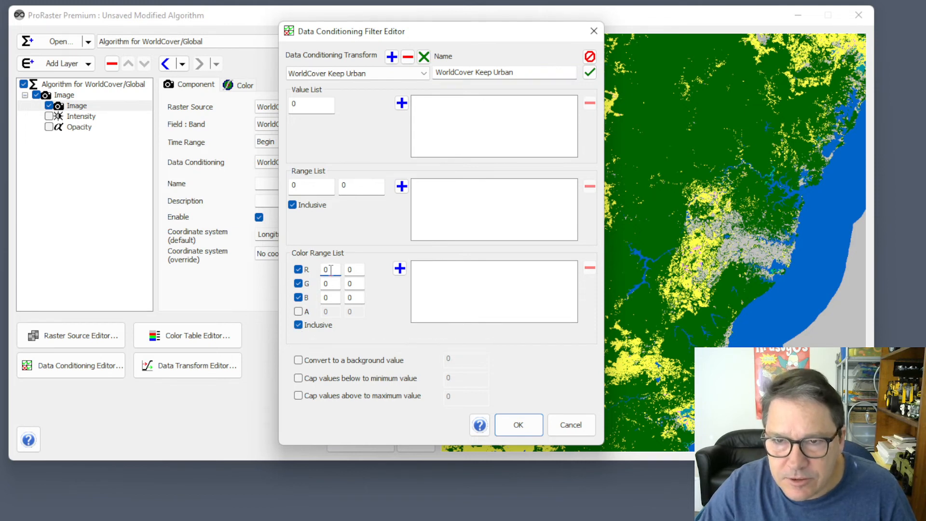
pyautogui.write('250')
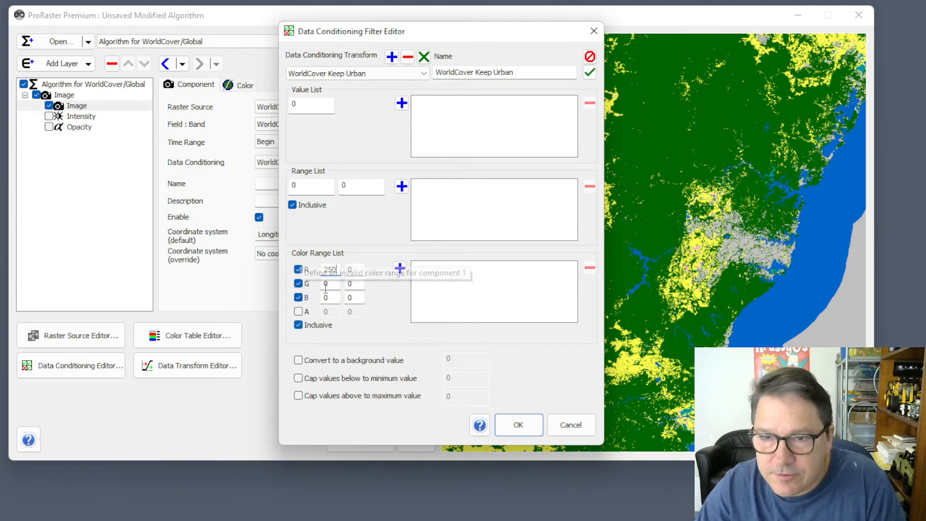
pyautogui.click(299, 325)
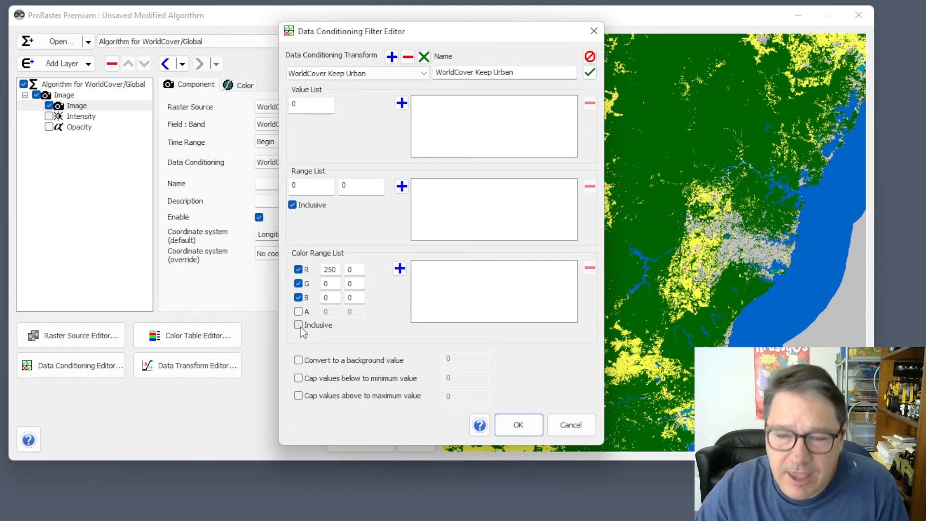
pyautogui.click(400, 269)
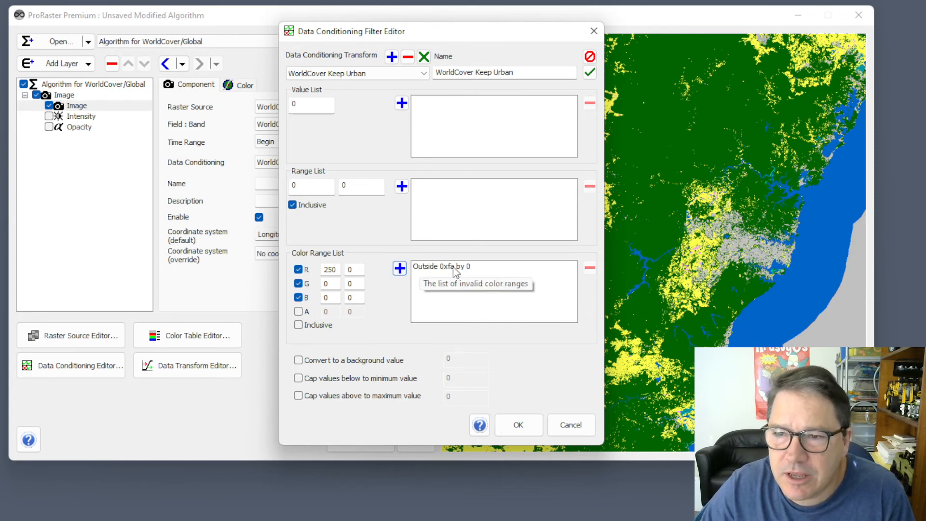
pyautogui.click(519, 425)
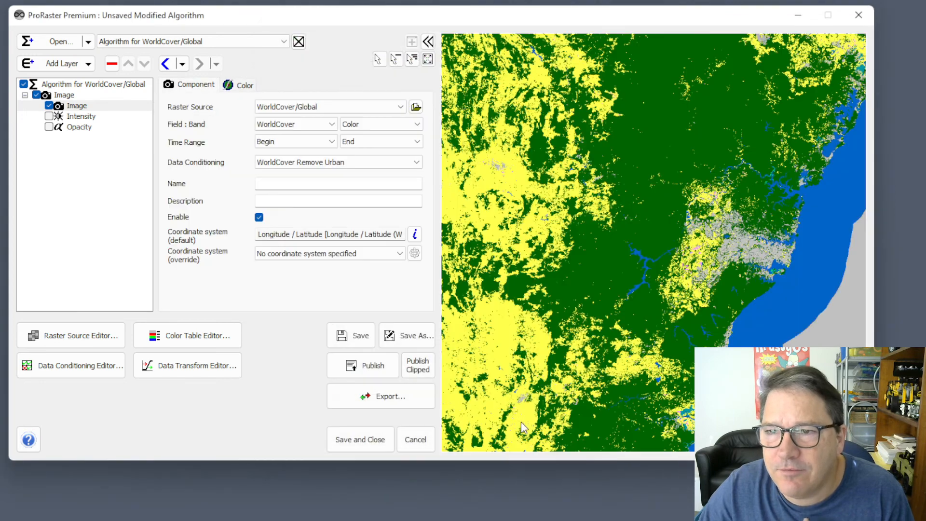
# Apply the WorldCover Keep Urban data conditioning to the Image component and inspect the urban areas around Sydney
pyautogui.click(338, 162)
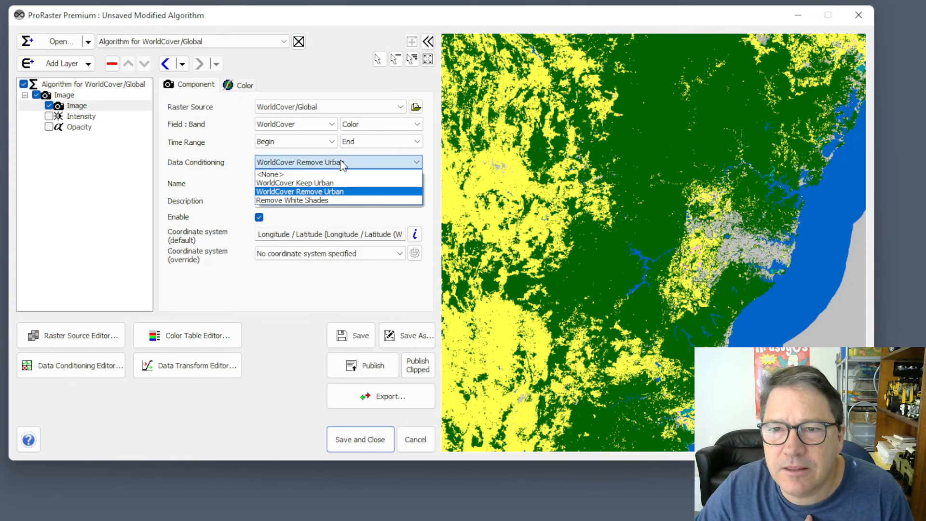
pyautogui.click(324, 181)
pyautogui.scroll(3, 775, 225)
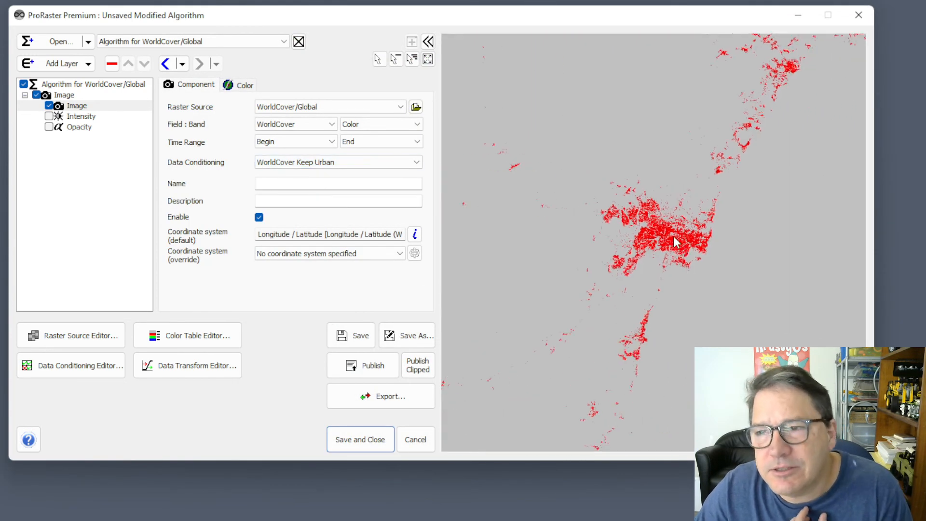
pyautogui.scroll(4, 666, 244)
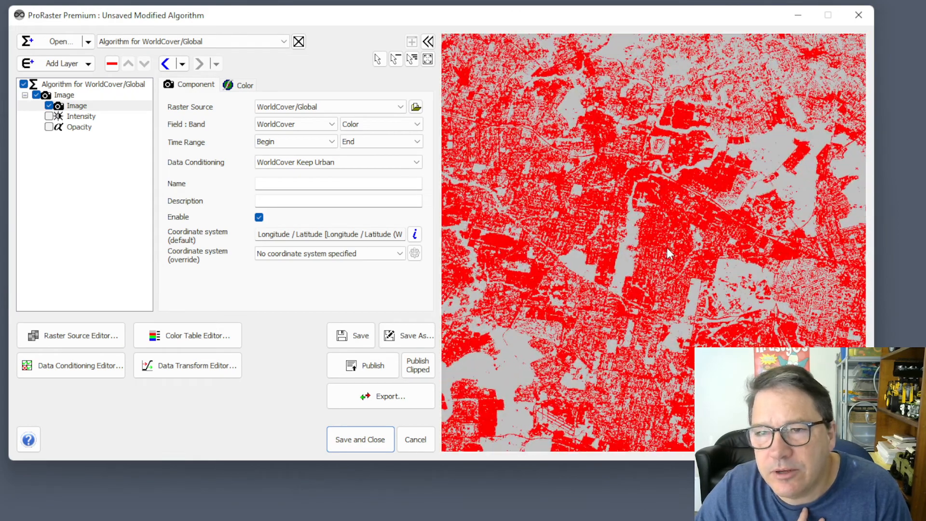
pyautogui.scroll(-5, 665, 247)
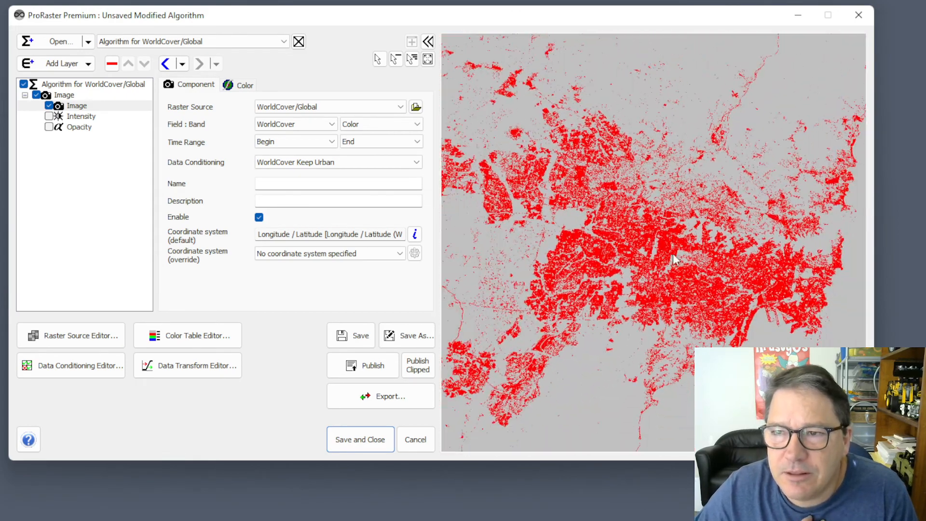